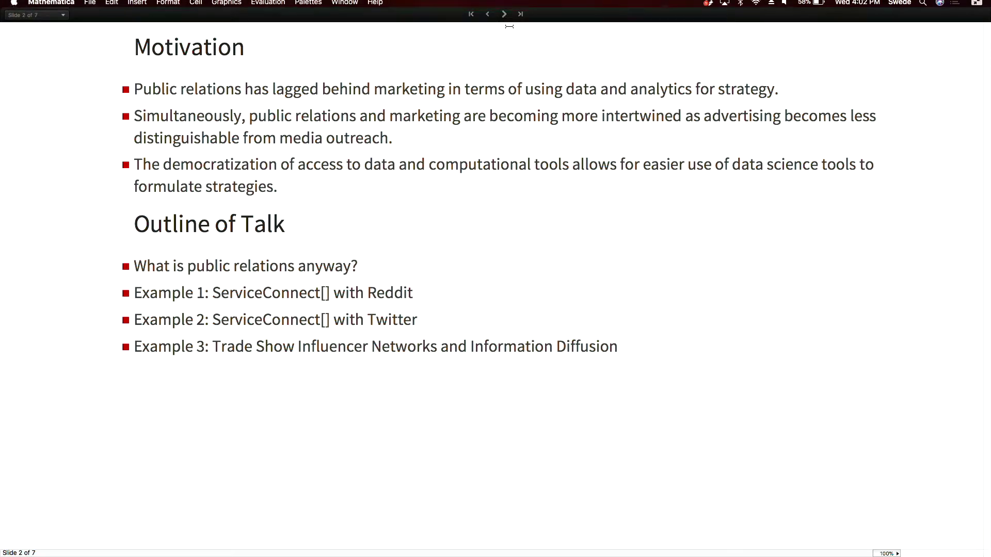
Step: Advance to slide 3, 'What is public relations?', and scroll toward its DateListPlot word-frequency code
left_click(504, 14)
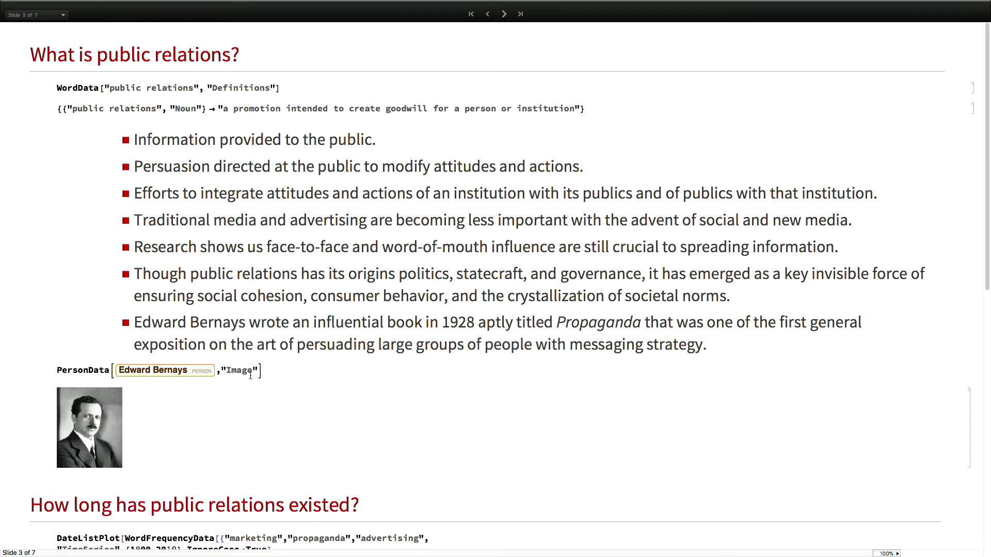
scroll(369, 416, "down", 2)
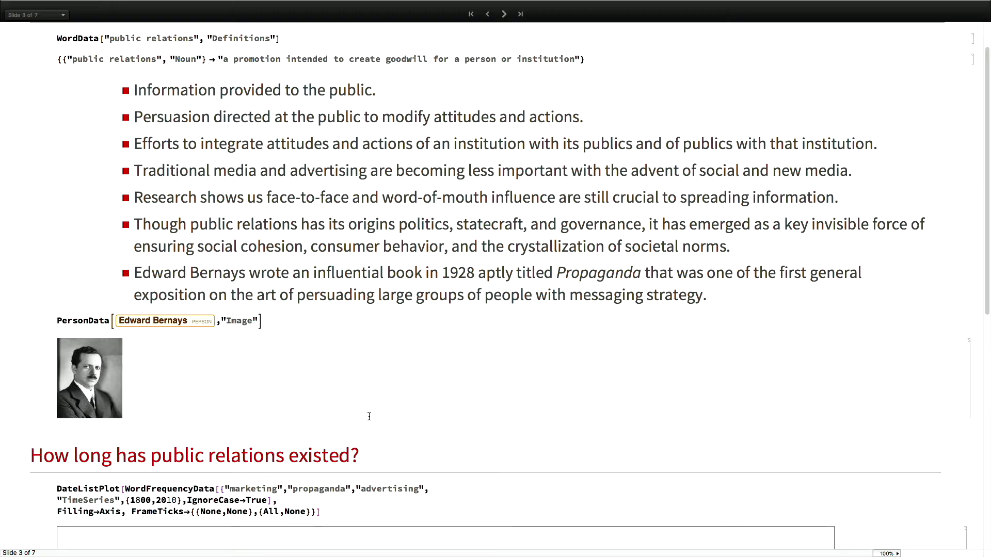
Step: Scroll until the whole word-frequency chart for marketing, propaganda and advertising and its legend are visible
scroll(412, 398, "down", 5)
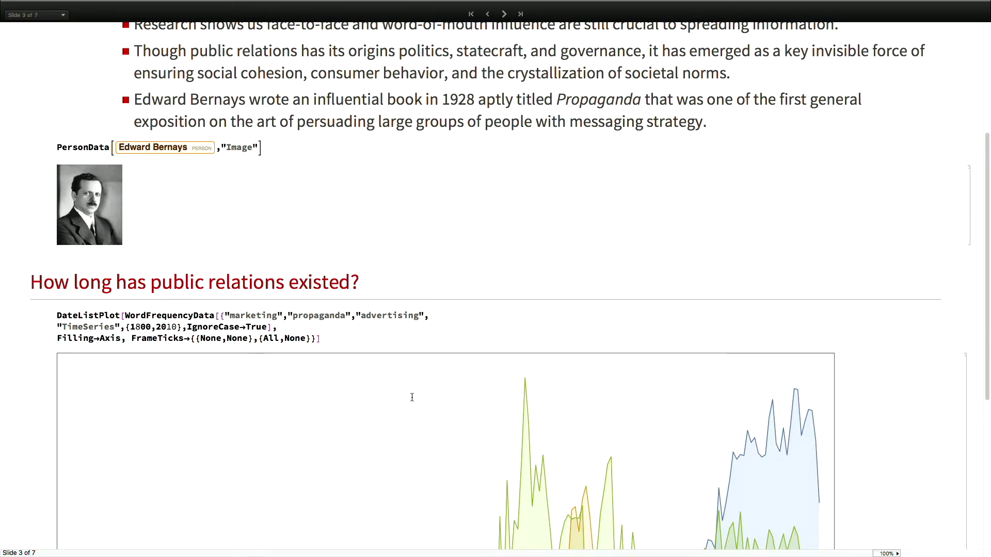
scroll(412, 398, "down", 5)
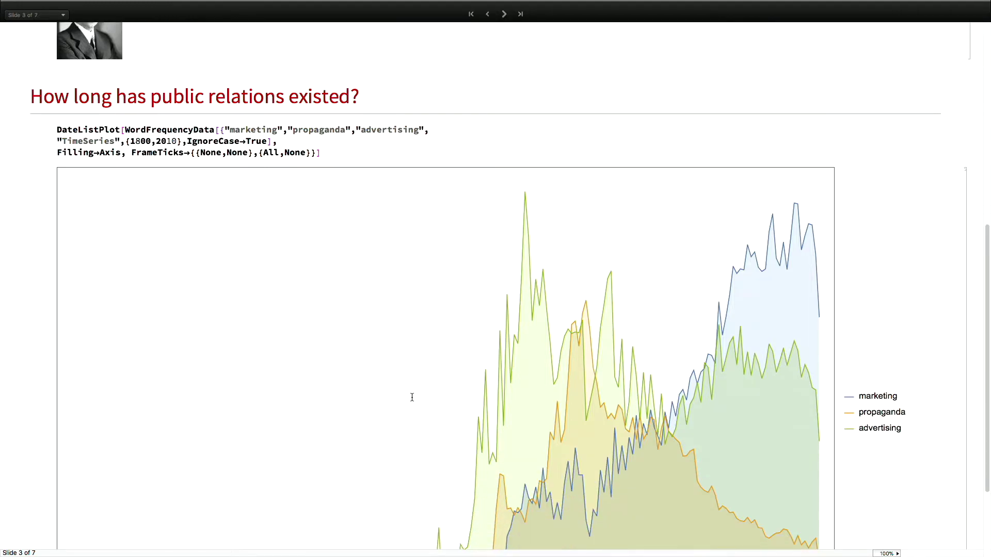
scroll(411, 398, "down", 4)
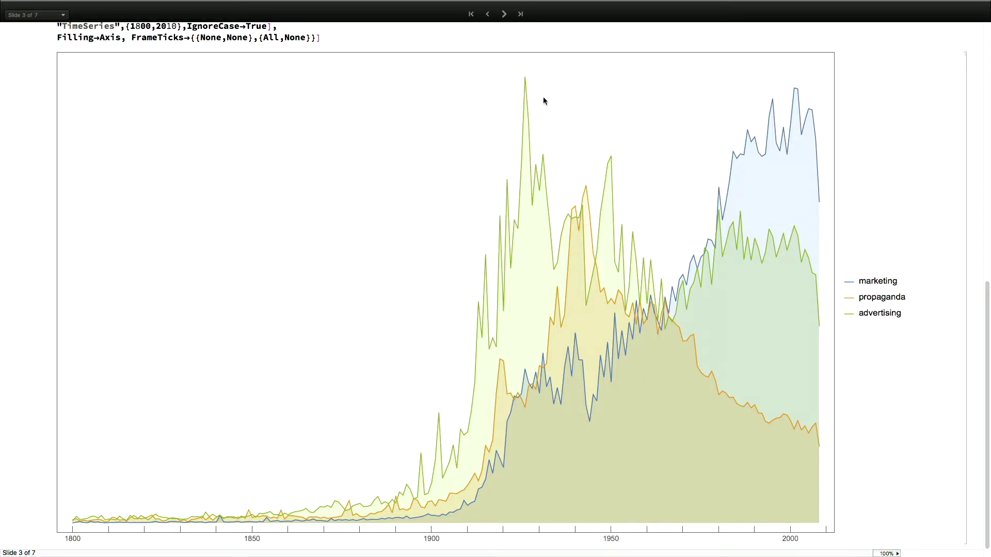
Step: Go to slide 4, 'Example 1: ServiceConnect["Reddit"]', with its Reddit comment-network graph
left_click(505, 14)
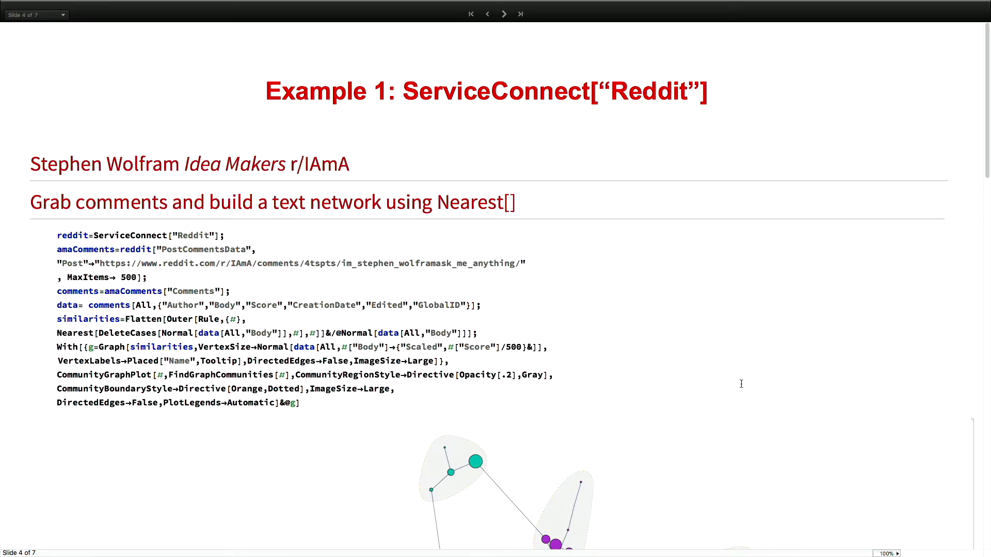
Step: Read comment tooltips on the Reddit graph's vertices, then scroll to the Classify[] sentiment section
scroll(752, 395, "down", 10)
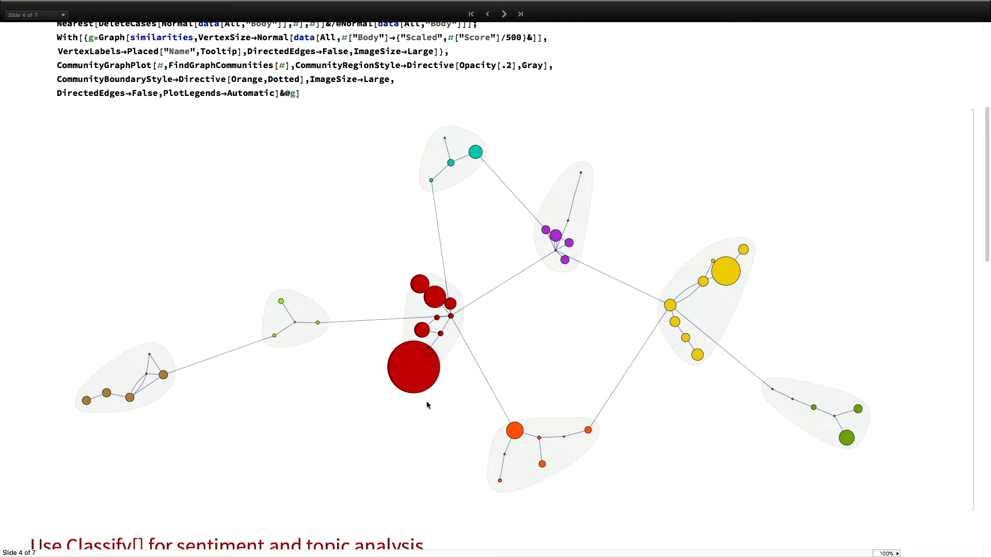
mouse_move(421, 373)
mouse_move(726, 271)
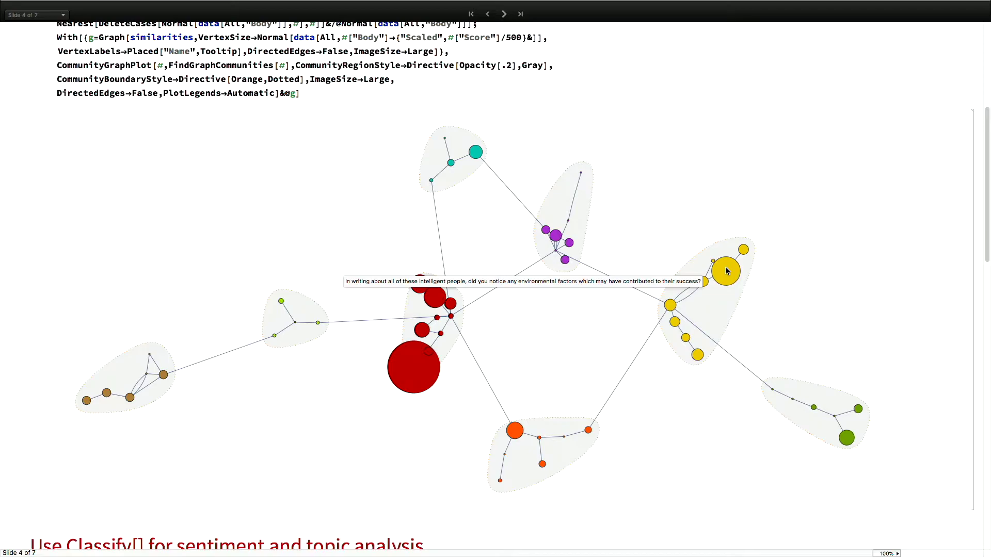
mouse_move(744, 251)
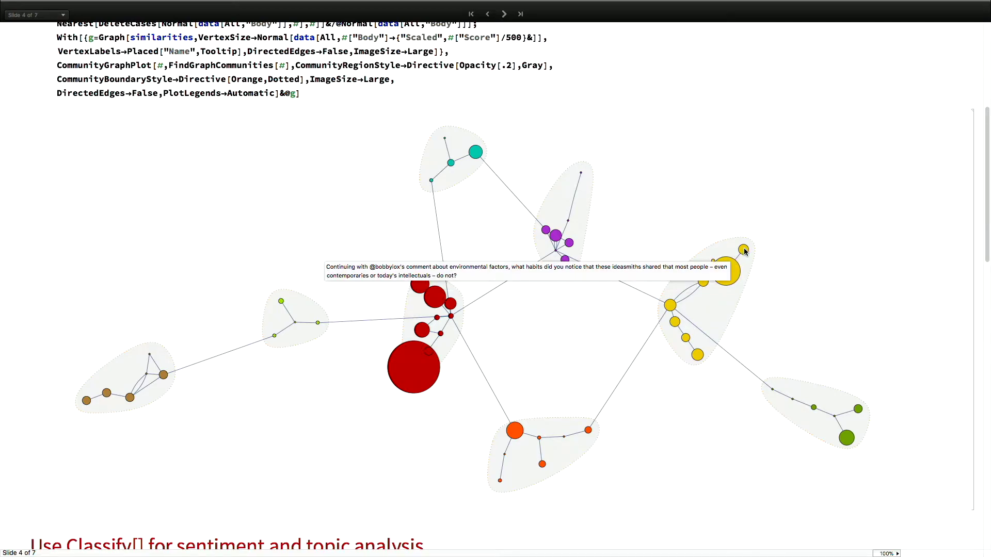
mouse_move(164, 378)
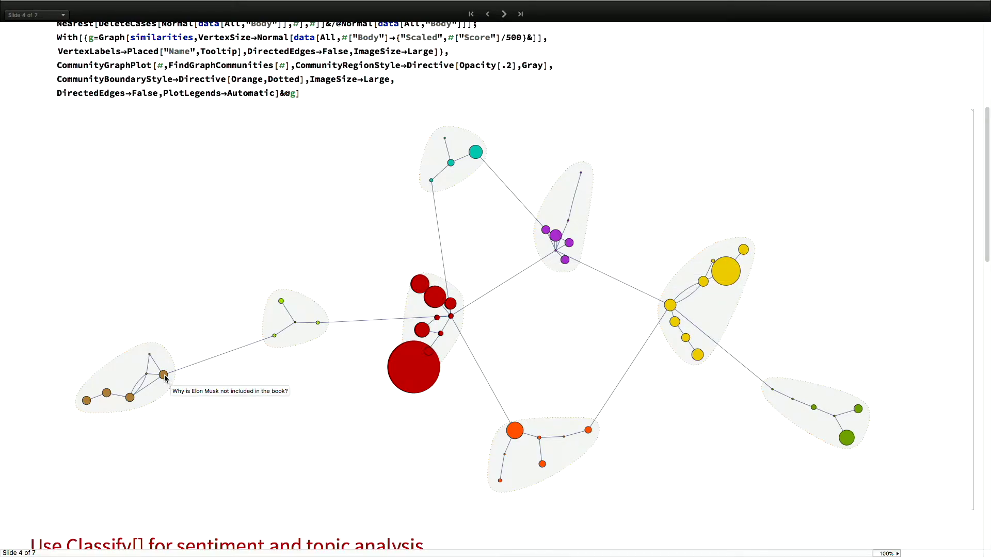
mouse_move(130, 401)
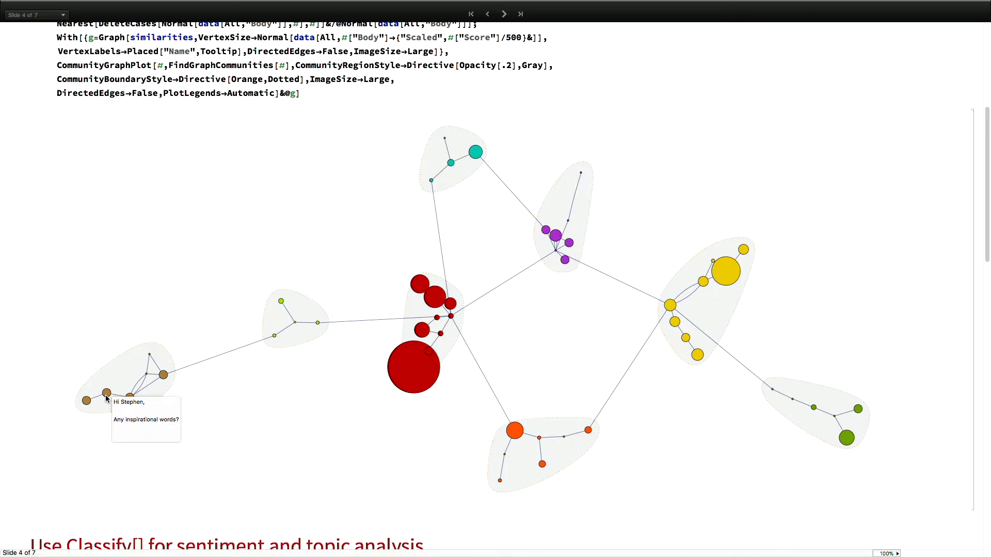
scroll(253, 400, "down", 5)
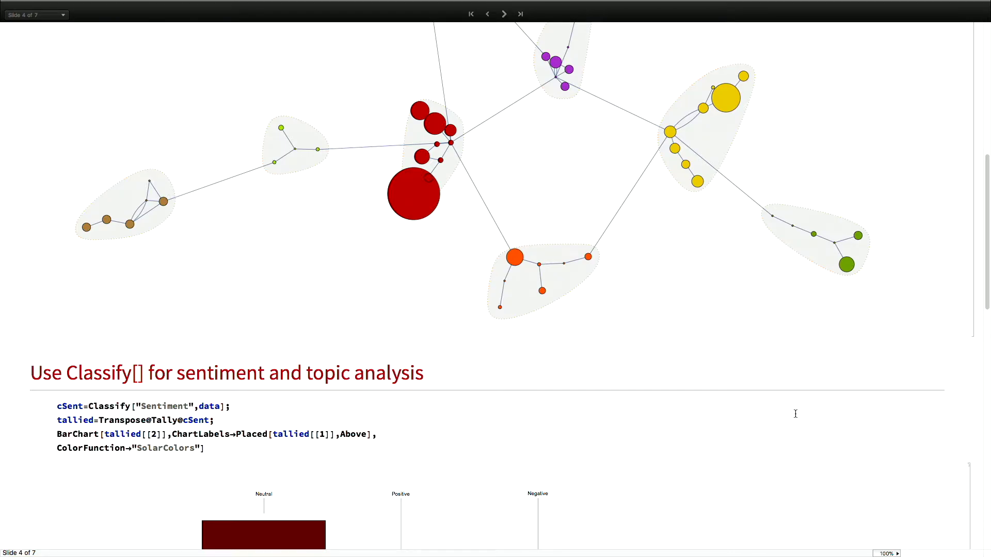
Step: Scroll past the Neutral/Positive/Negative sentiment bar chart to the FacebookTopic Classify tally code
scroll(796, 414, "down", 10)
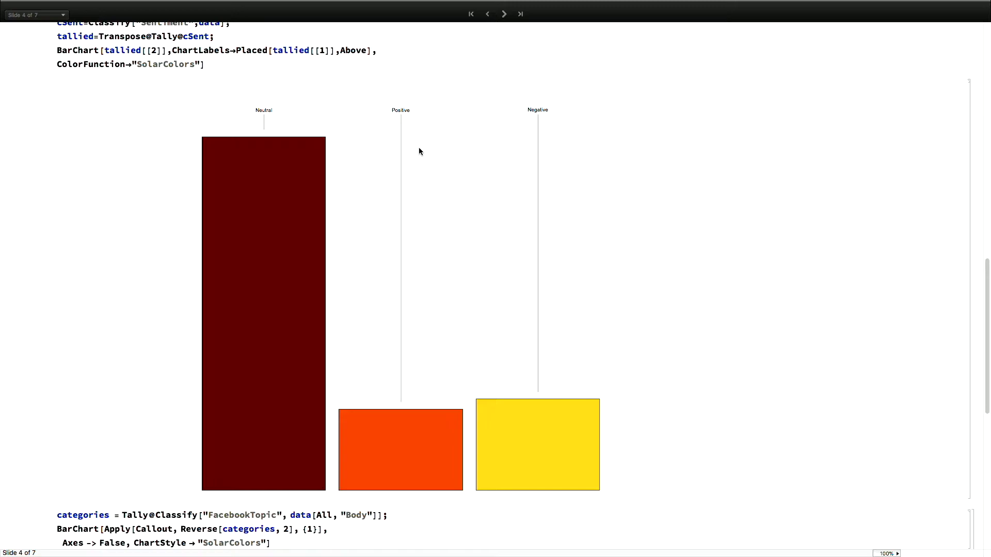
scroll(708, 253, "down", 4)
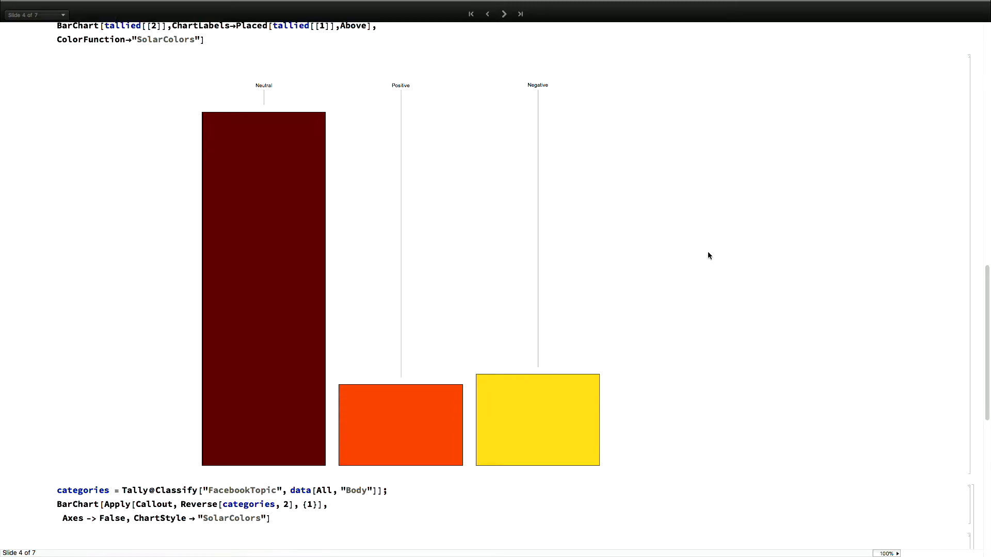
scroll(708, 251, "up", 5)
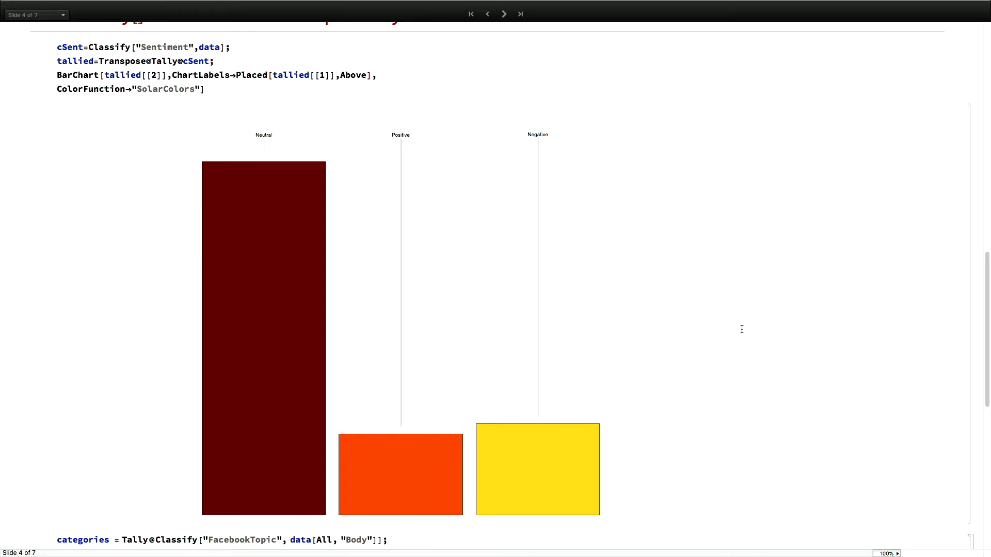
scroll(741, 330, "down", 5)
scroll(741, 329, "down", 4)
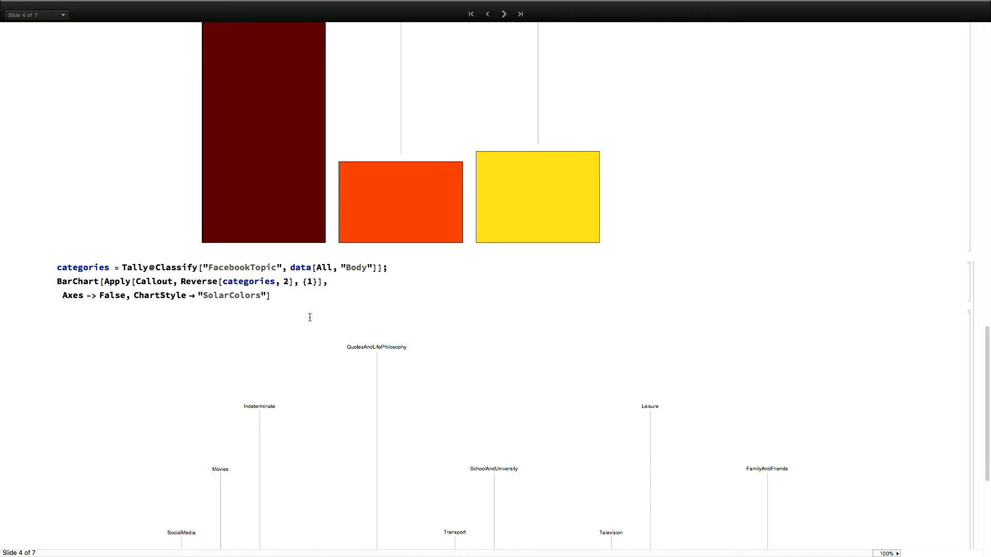
Step: Highlight 'Topic' in FacebookTopic, check the Books bar in the topic chart, then advance to slide 5
left_click_drag(276, 268, 208, 268)
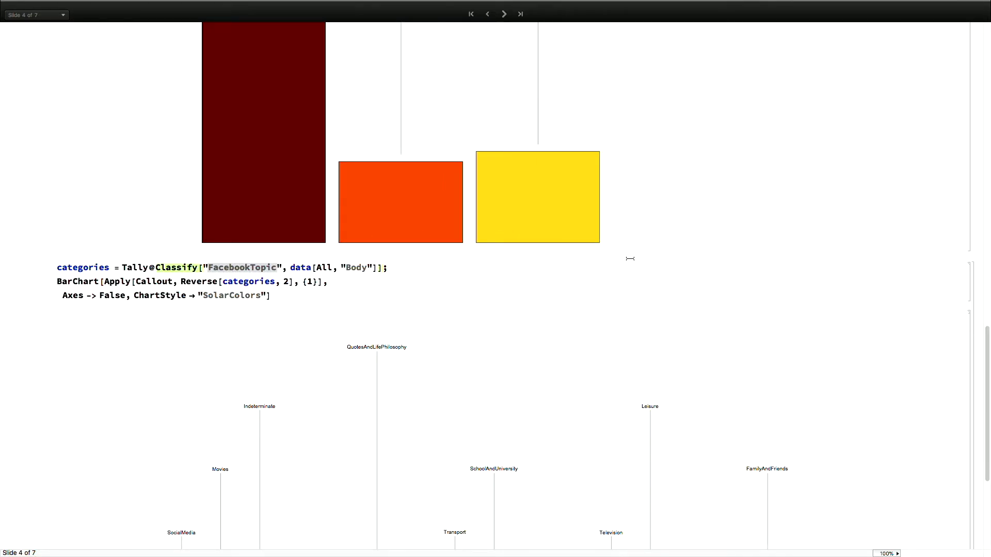
left_click(692, 287)
scroll(783, 295, "down", 5)
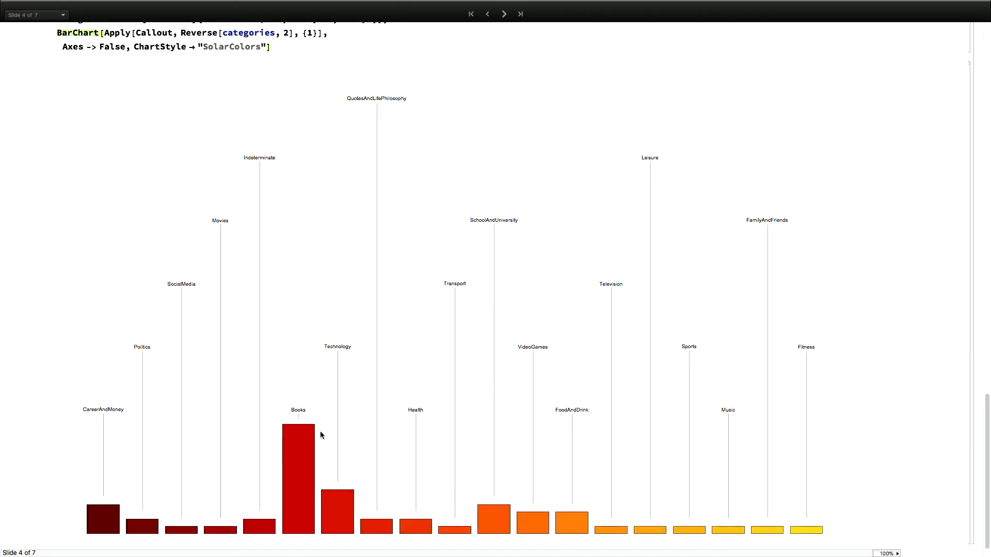
mouse_move(310, 441)
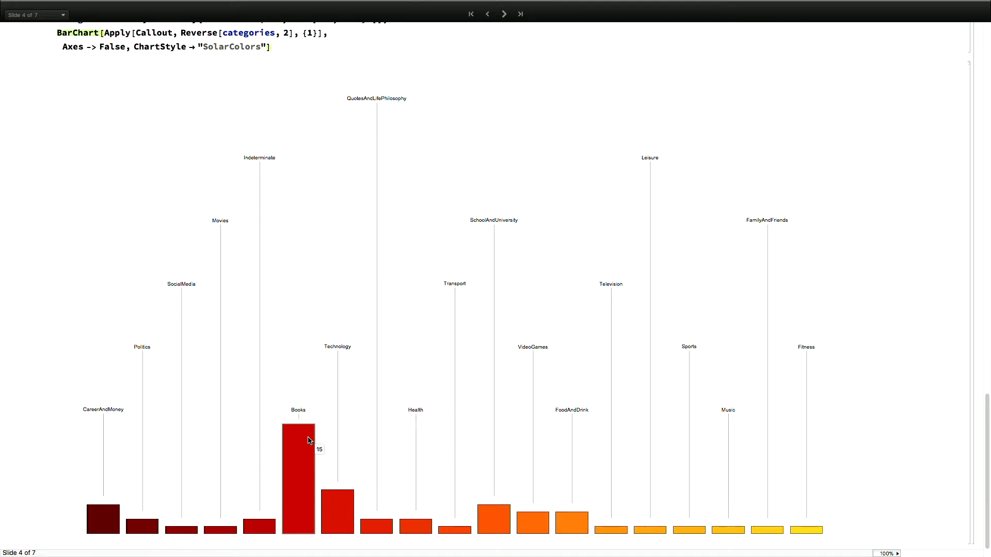
left_click(505, 14)
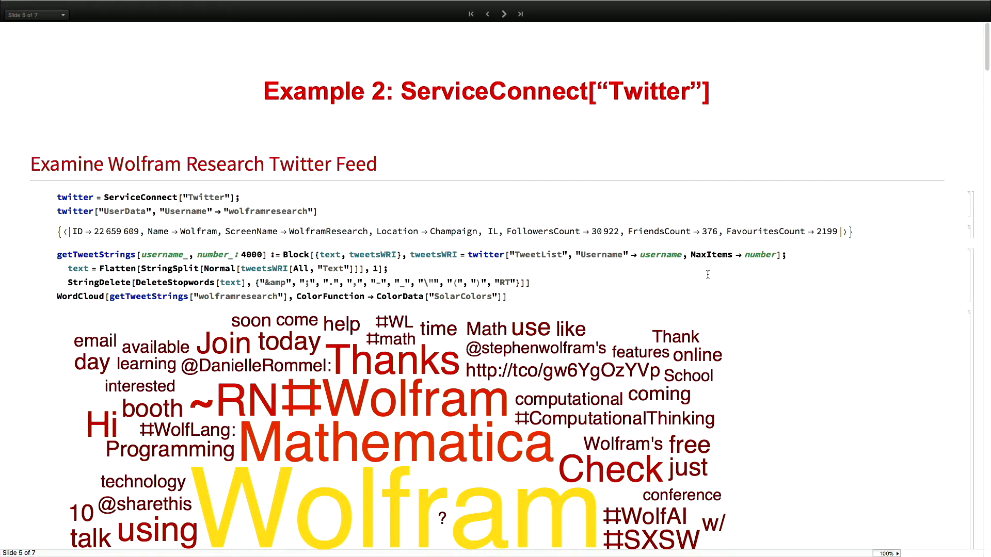
Step: Scroll down until the full WordCloud of Wolfram Research's tweet words is visible
scroll(833, 392, "down", 5)
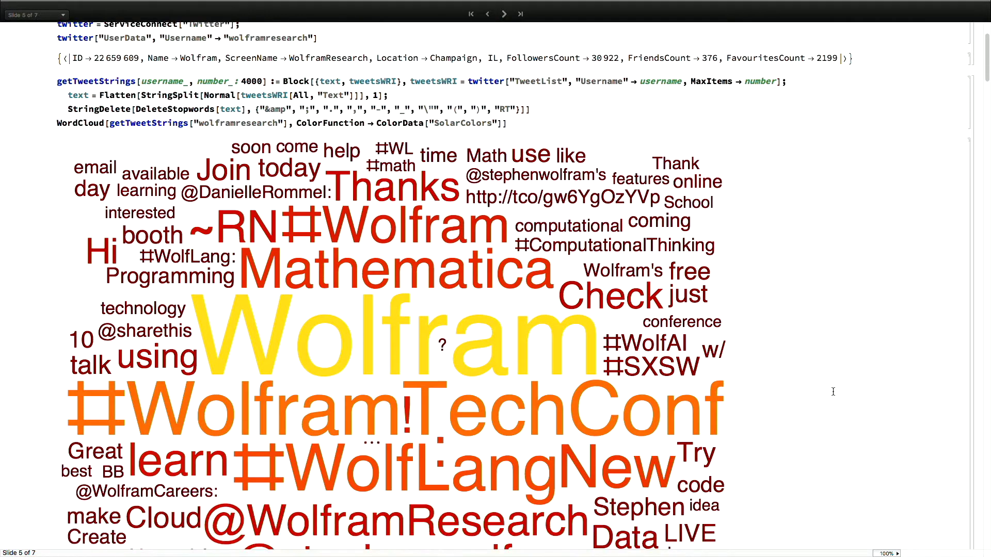
scroll(833, 391, "down", 3)
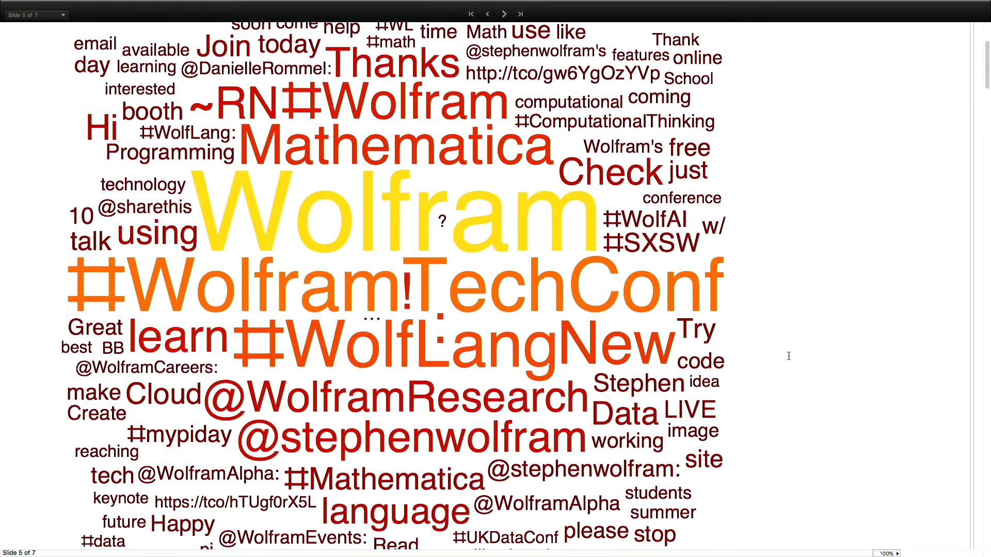
scroll(788, 356, "down", 5)
Step: Scroll to the 'Examine recent hashtags' UserHashtags bar chart with its hashtag callouts
scroll(789, 356, "down", 3)
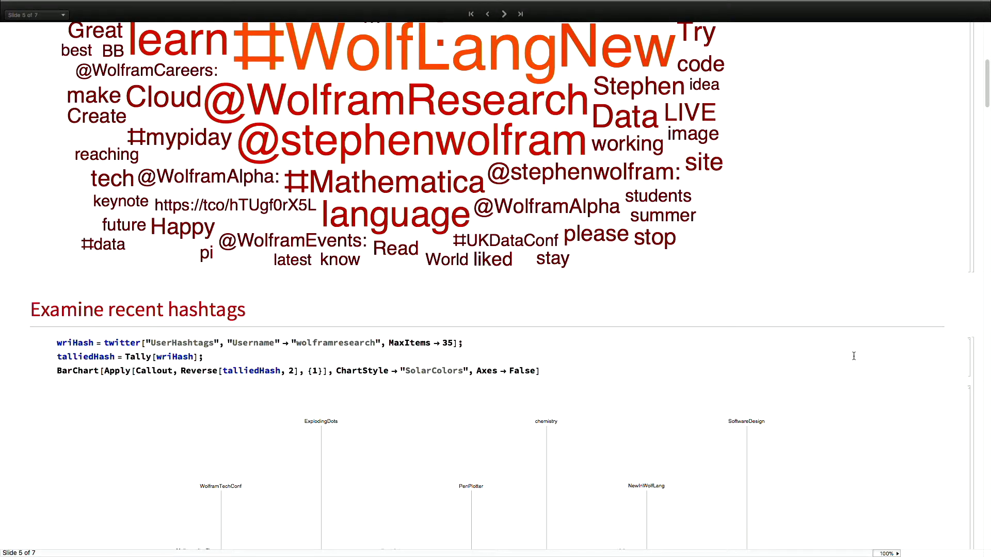
scroll(853, 356, "down", 2)
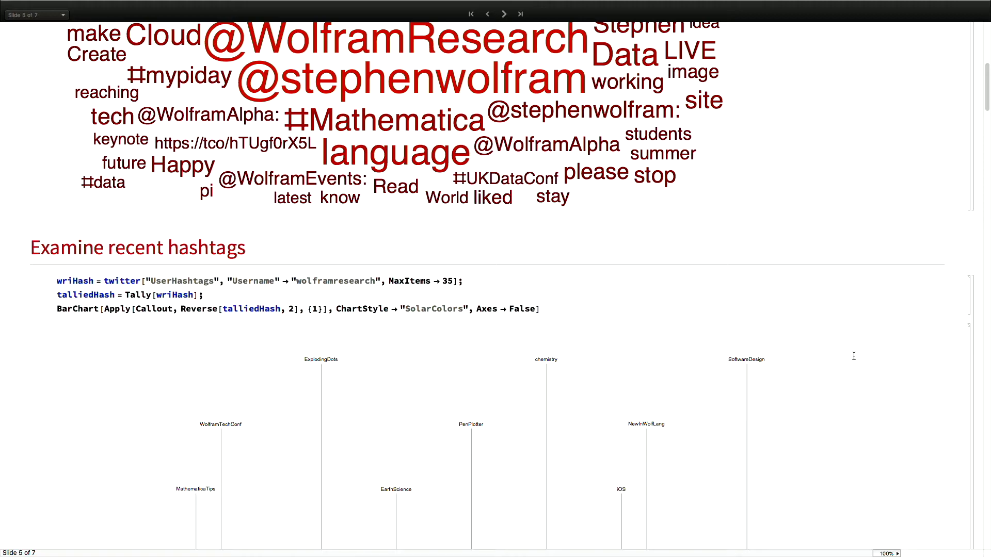
scroll(854, 356, "down", 10)
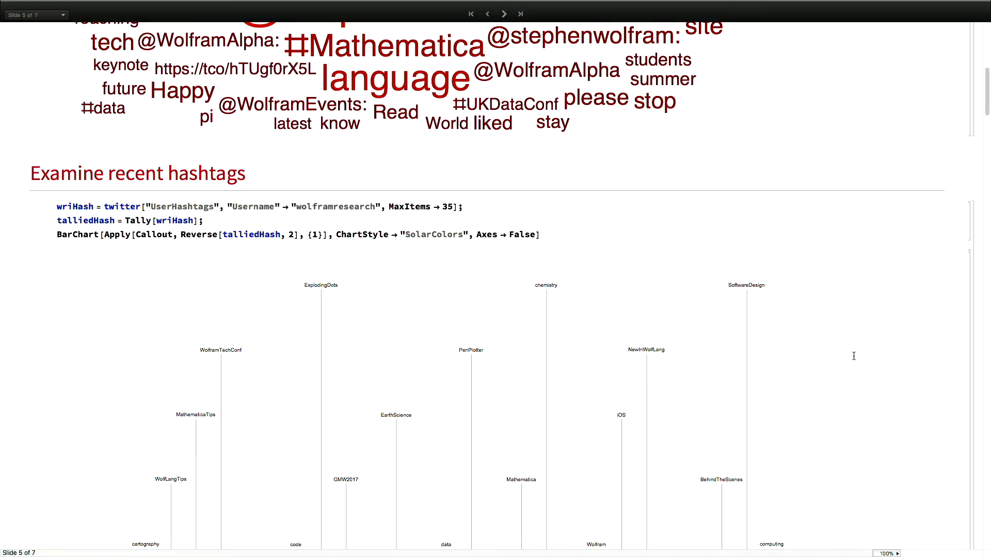
scroll(853, 356, "up", 2)
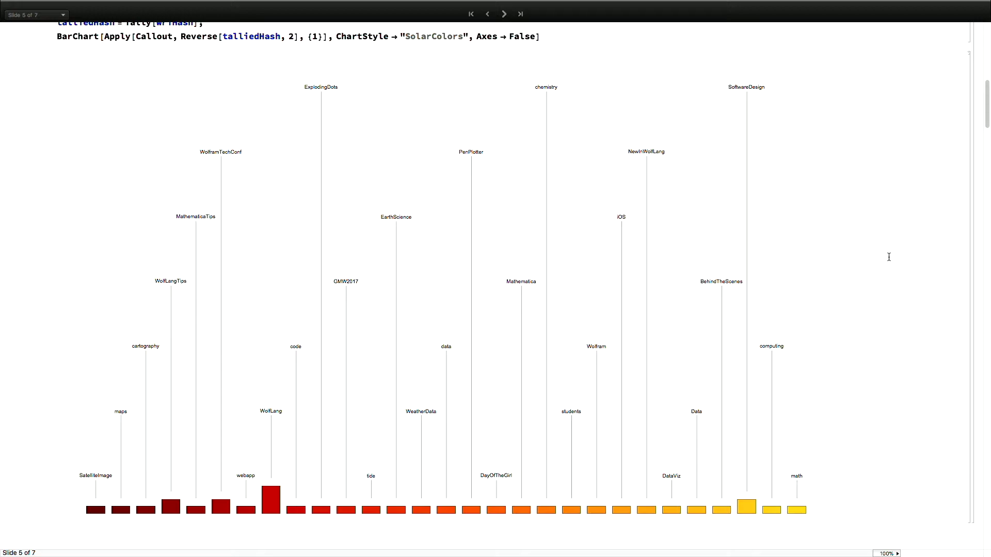
scroll(889, 257, "down", 10)
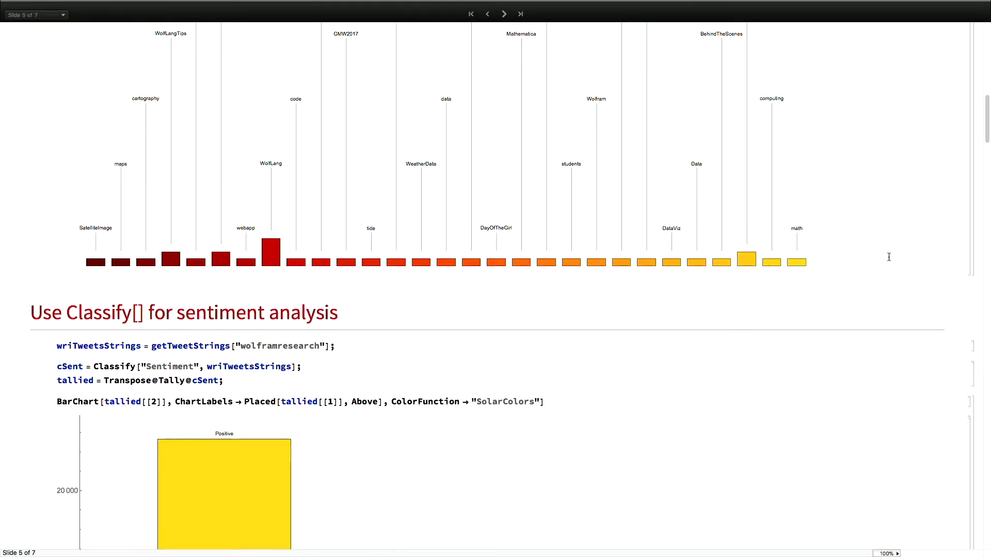
Step: Scroll past the tweet-sentiment bar chart to the Follower Mentions CommunityGraphPlot of colored clusters
scroll(889, 257, "down", 3)
scroll(889, 257, "down", 3)
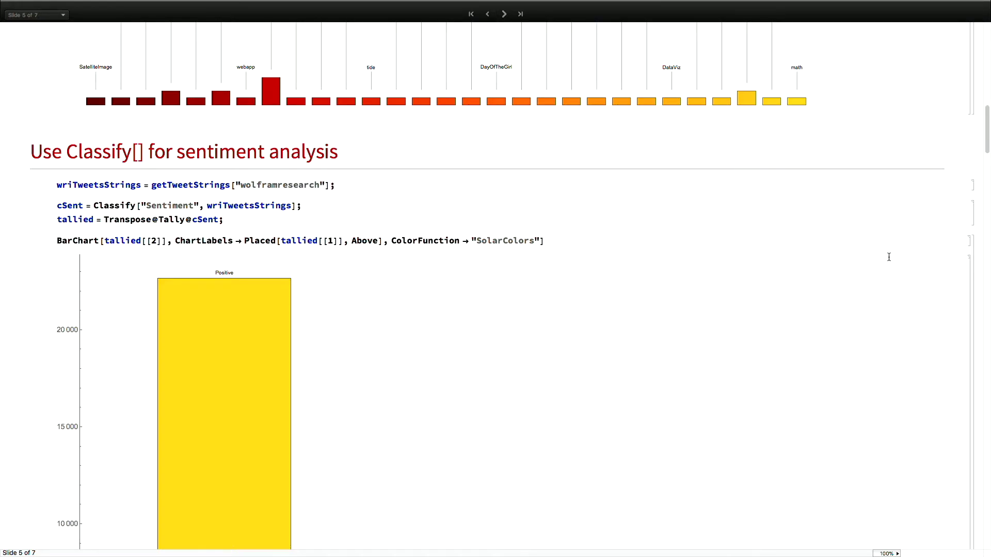
scroll(888, 257, "down", 7)
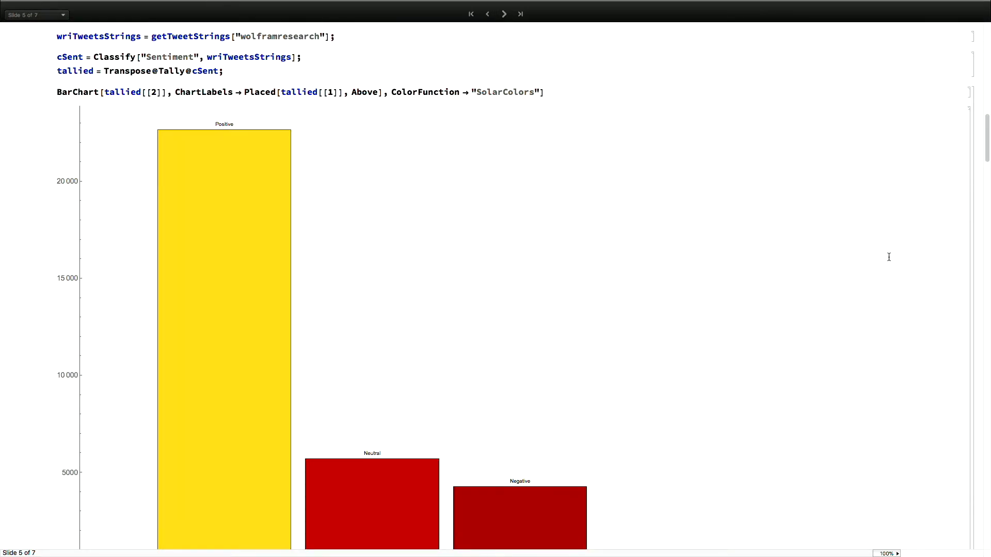
scroll(889, 256, "down", 1)
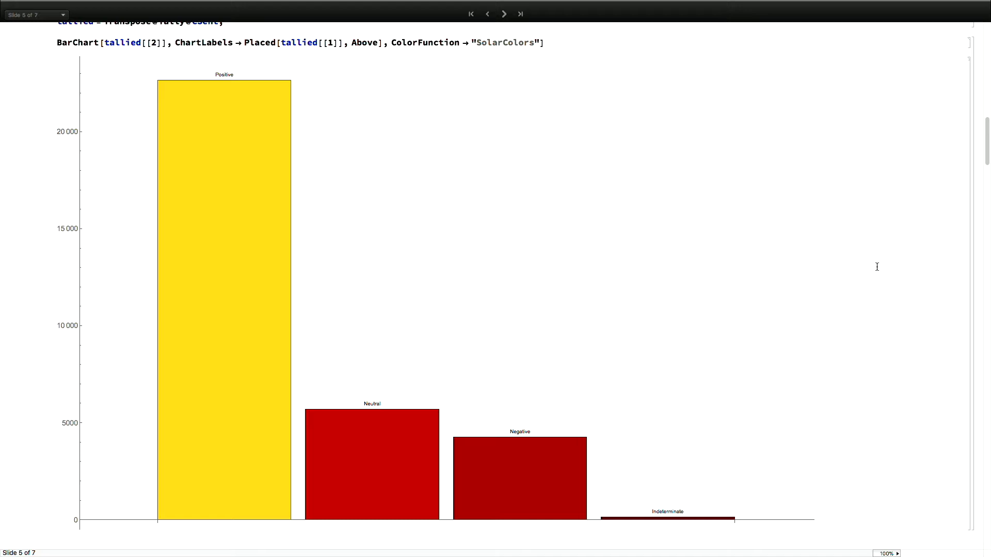
scroll(869, 470, "down", 5)
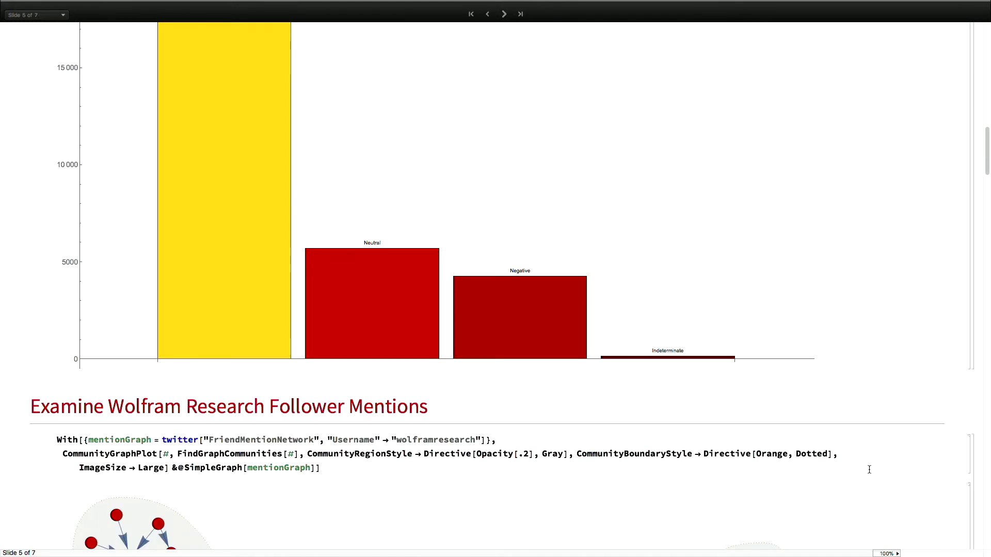
scroll(869, 469, "down", 5)
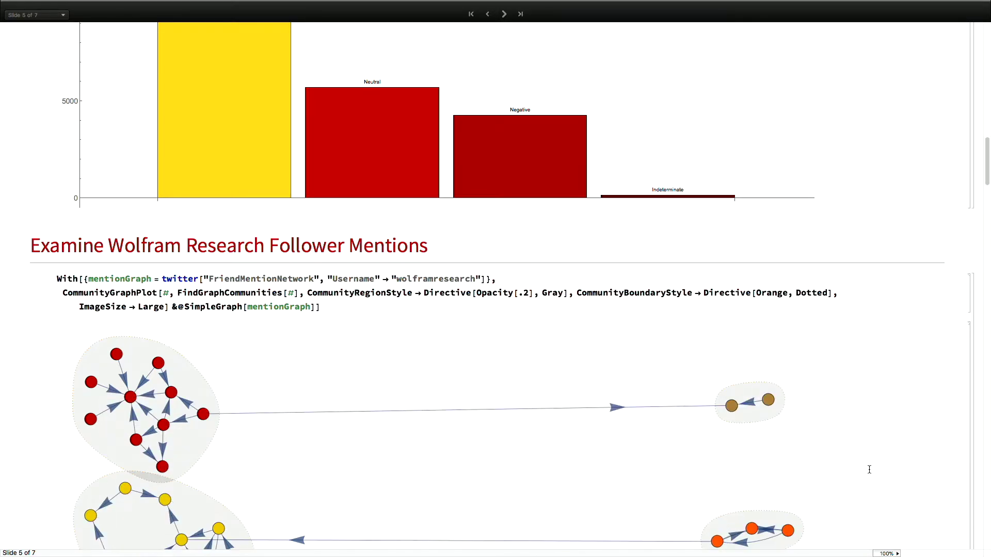
scroll(869, 469, "down", 6)
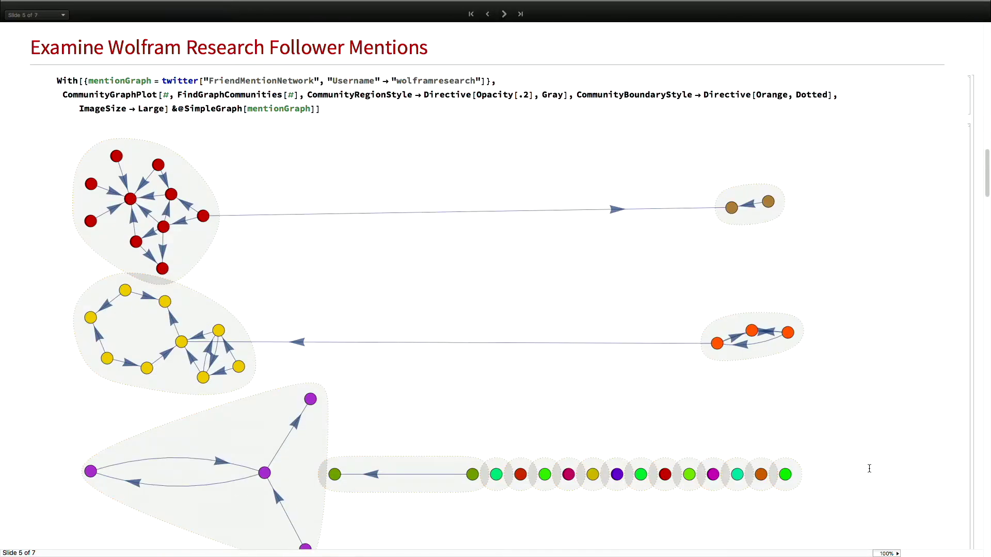
Step: Reveal account-name tooltips on vertices of the follower-mentions community graph
scroll(869, 468, "down", 1)
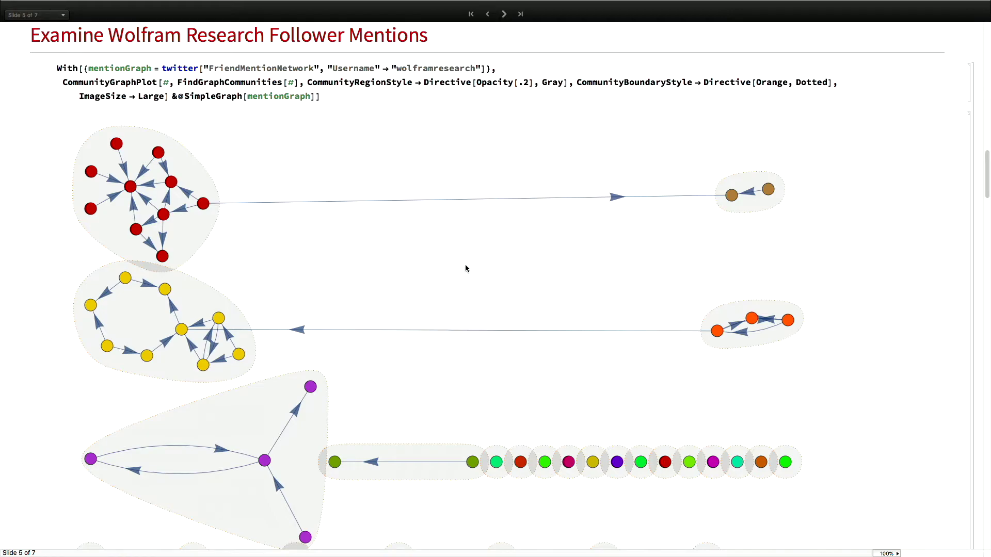
mouse_move(136, 189)
mouse_move(157, 159)
mouse_move(117, 149)
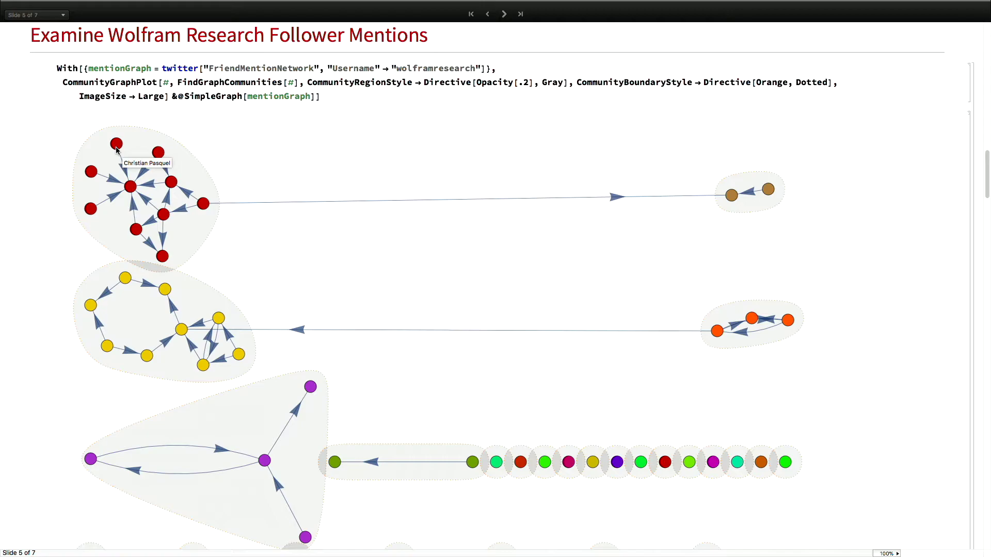
mouse_move(90, 210)
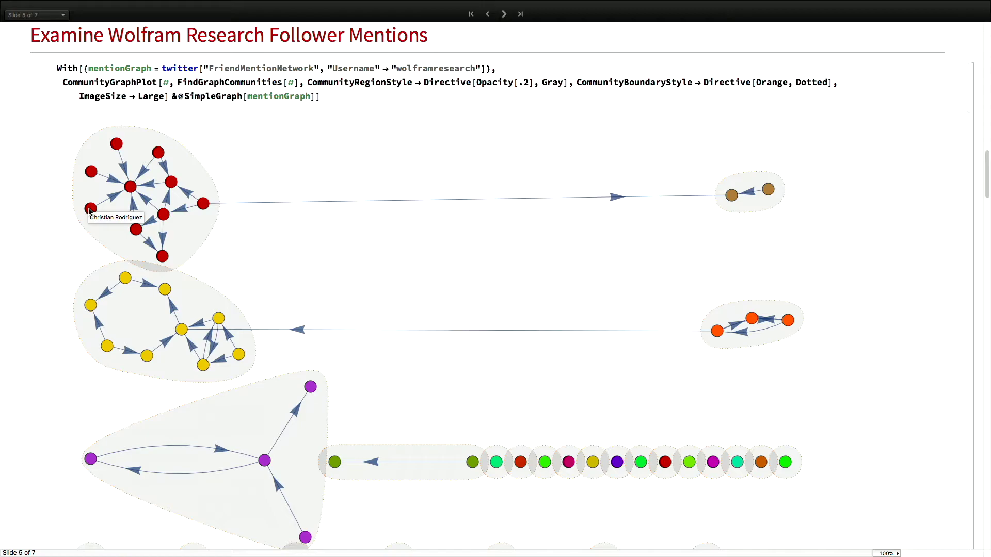
mouse_move(139, 233)
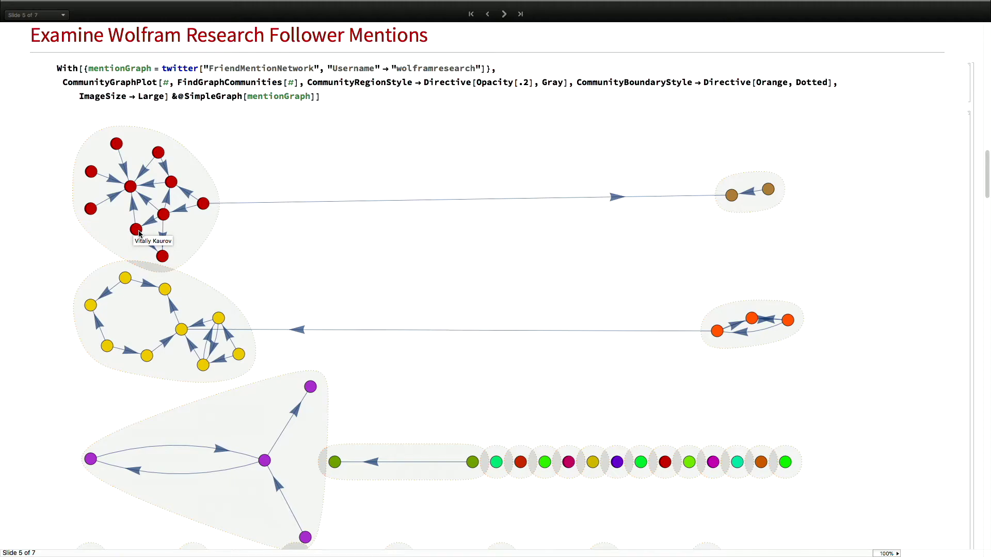
mouse_move(166, 258)
mouse_move(731, 196)
mouse_move(206, 206)
Step: Scroll down to show the row of isolated nodes beneath the community graph
scroll(499, 300, "down", 3)
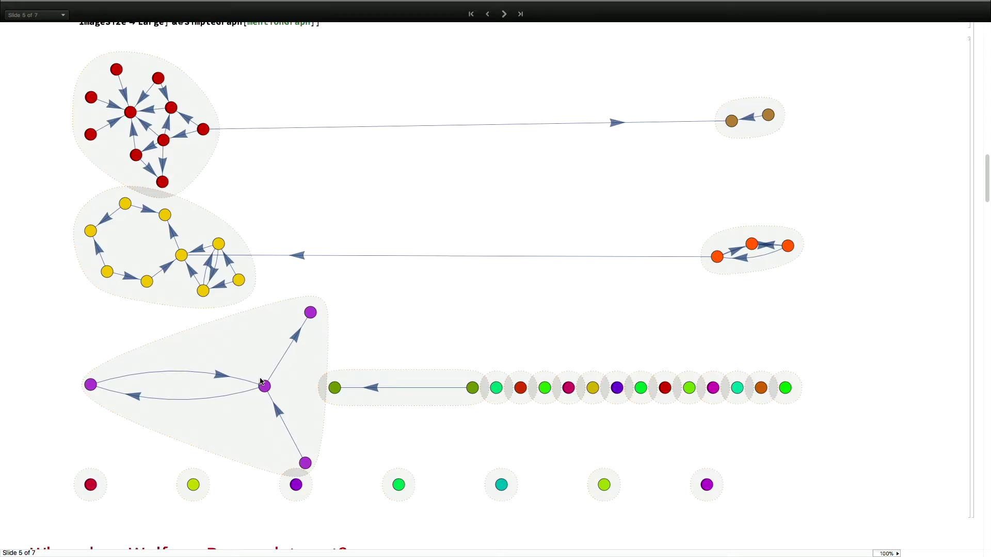
mouse_move(309, 315)
scroll(846, 377, "down", 10)
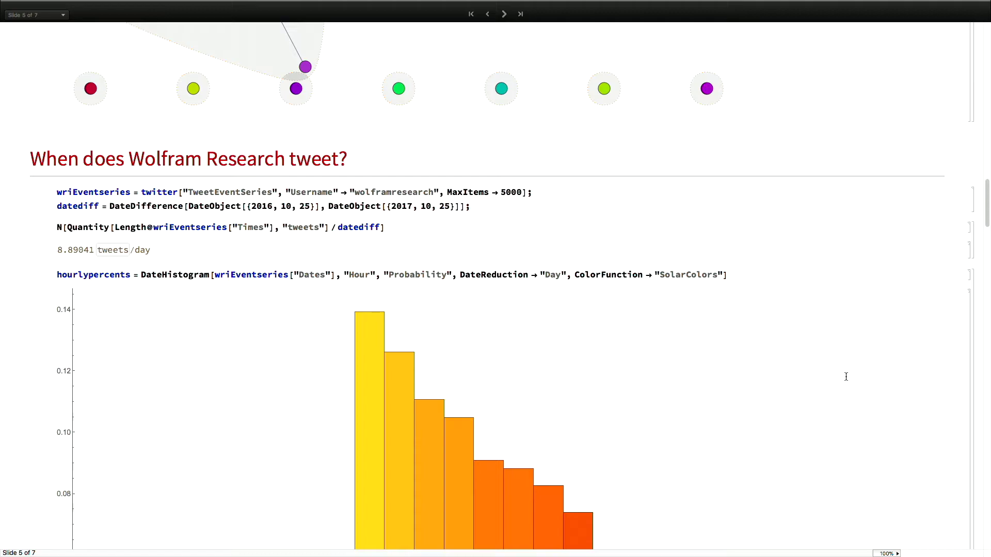
Step: Scroll past the hourly histogram to the weekday chart peaking Wednesday at 726
scroll(846, 377, "down", 6)
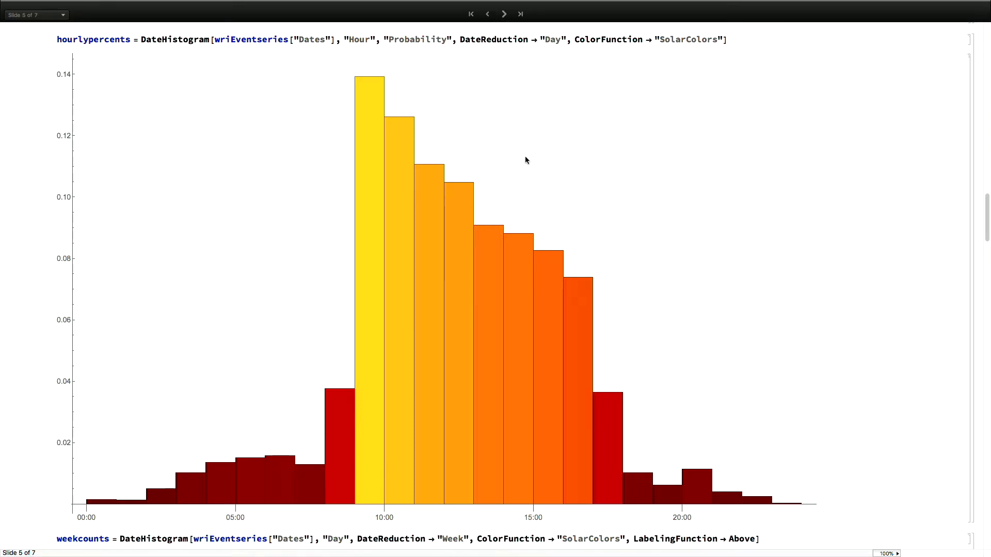
scroll(850, 342, "down", 3)
scroll(849, 342, "up", 2)
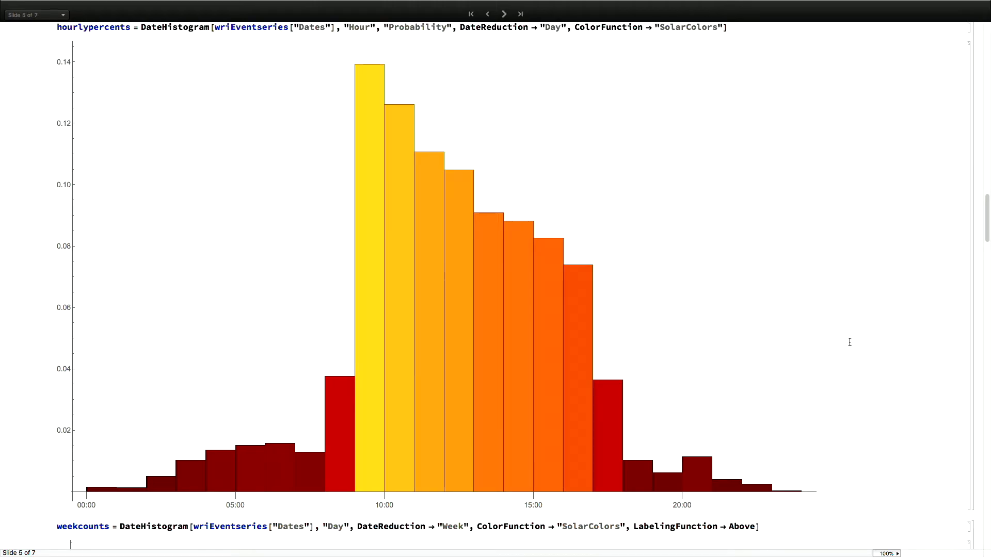
scroll(849, 342, "down", 8)
scroll(850, 342, "down", 8)
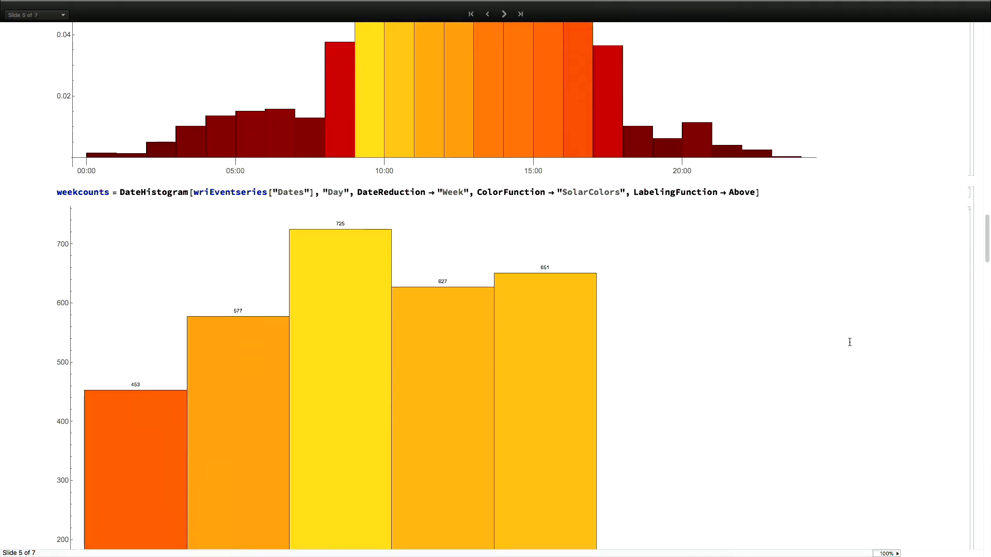
scroll(850, 342, "down", 3)
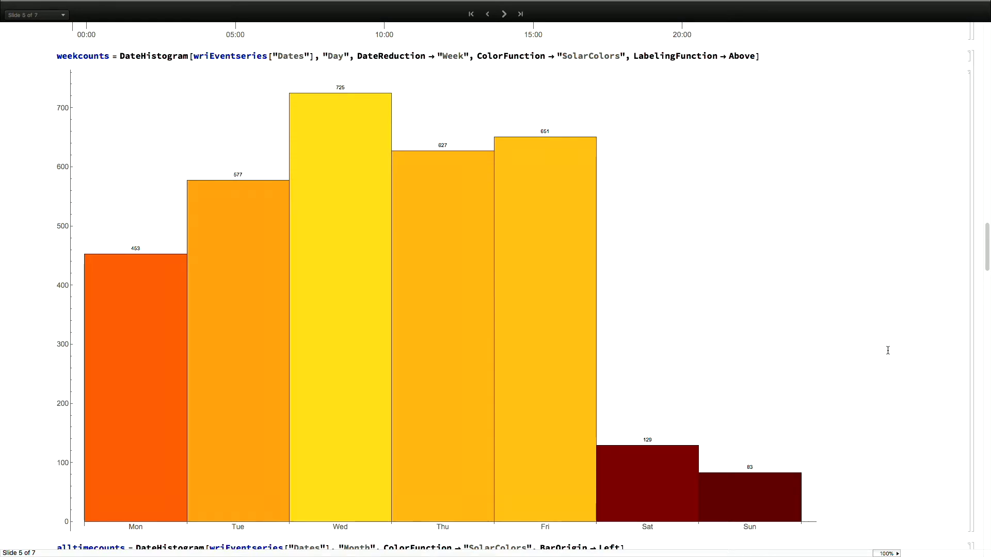
Step: Read the longest bar of the monthly alltimecounts histogram, showing 291 tweets
scroll(888, 350, "down", 12)
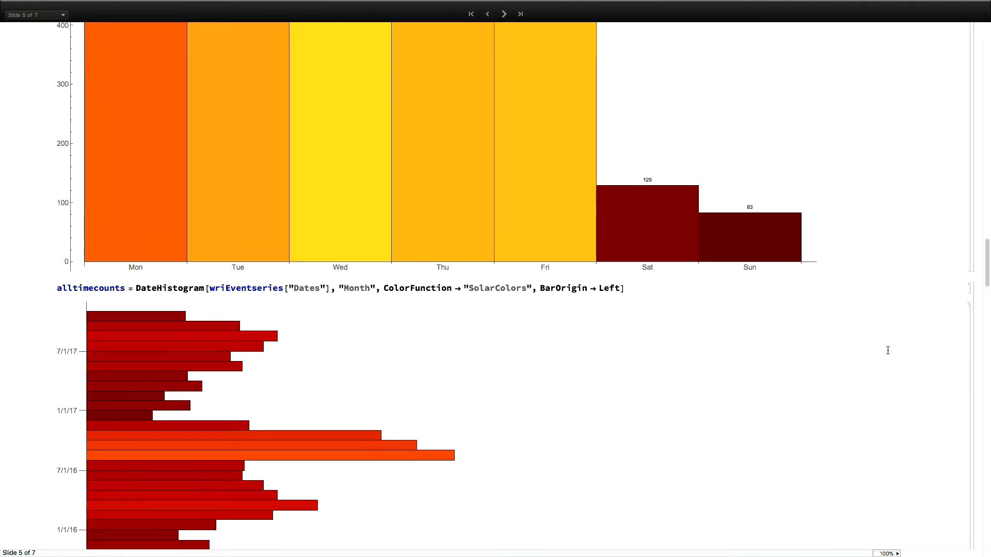
scroll(887, 350, "down", 5)
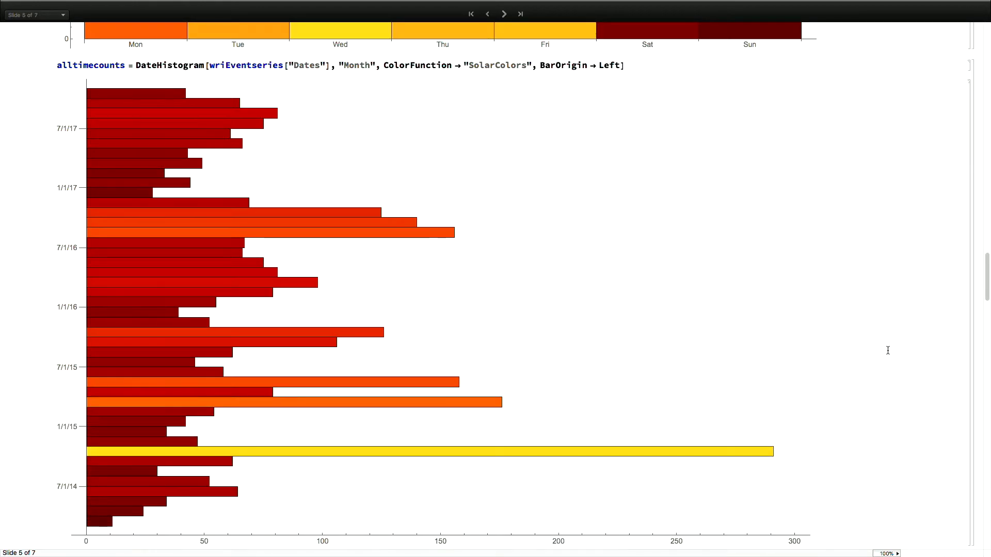
scroll(888, 350, "down", 1)
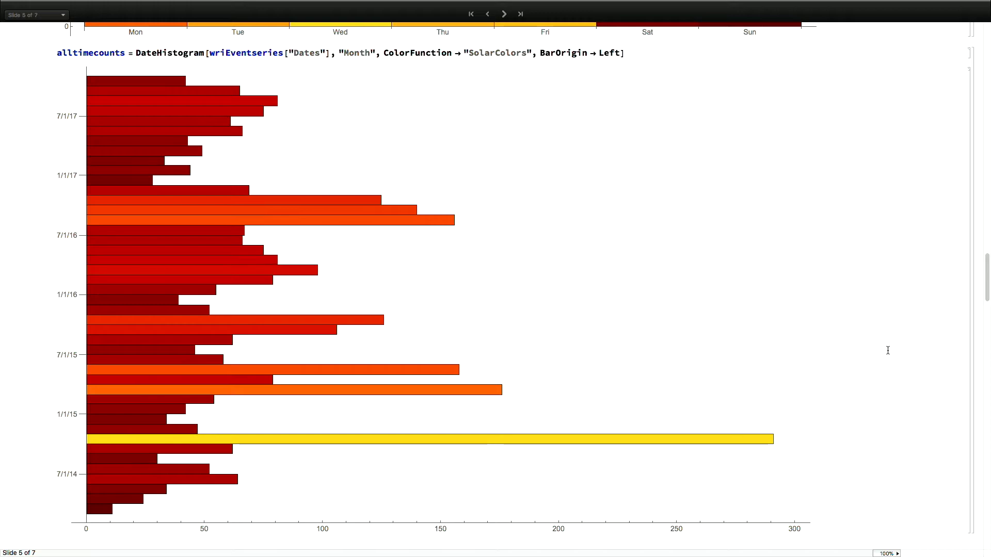
mouse_move(637, 439)
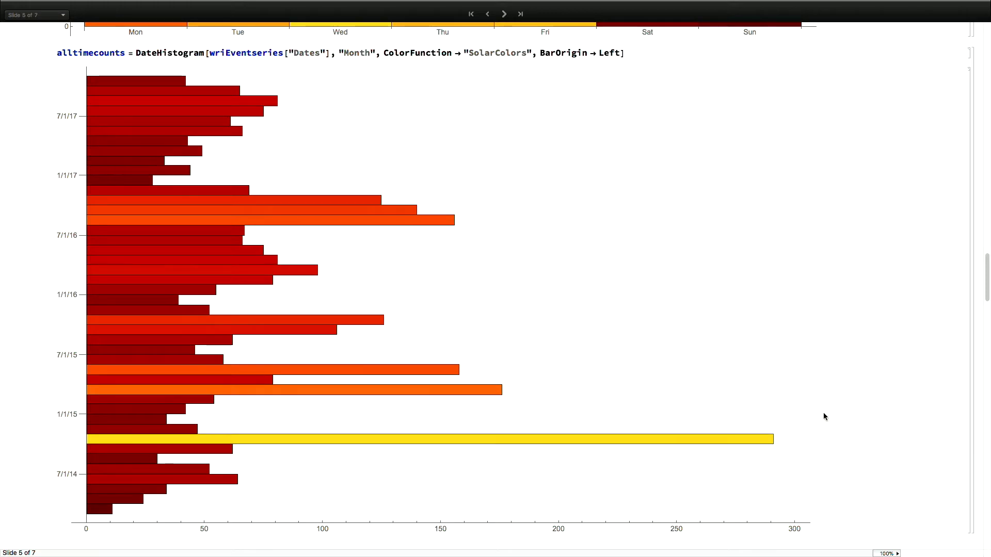
scroll(914, 396, "down", 5)
scroll(914, 397, "down", 6)
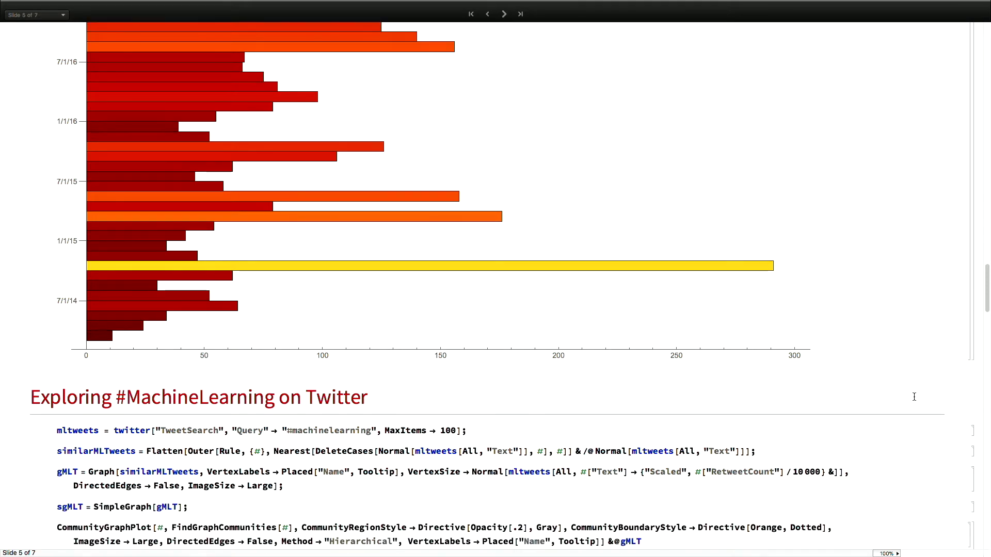
scroll(914, 396, "down", 2)
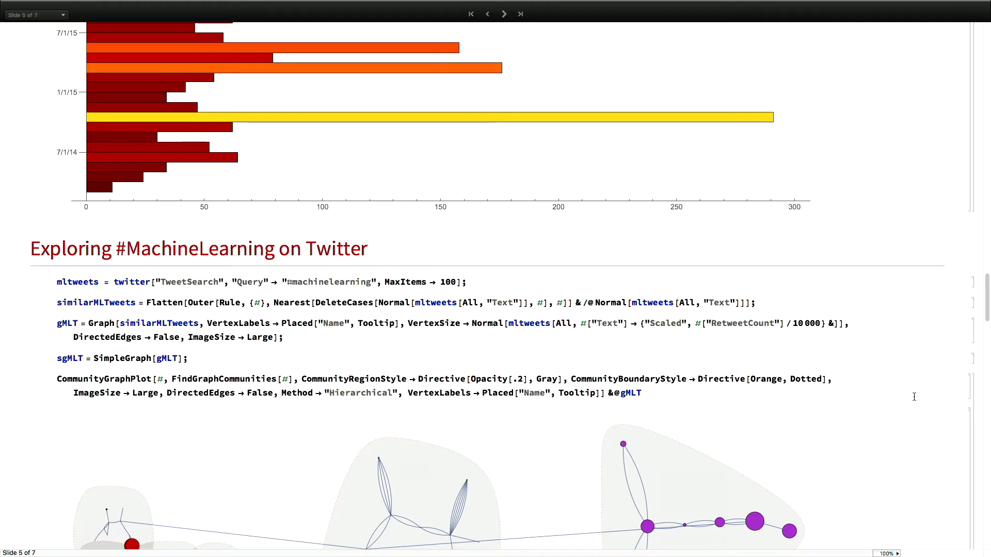
scroll(914, 396, "down", 2)
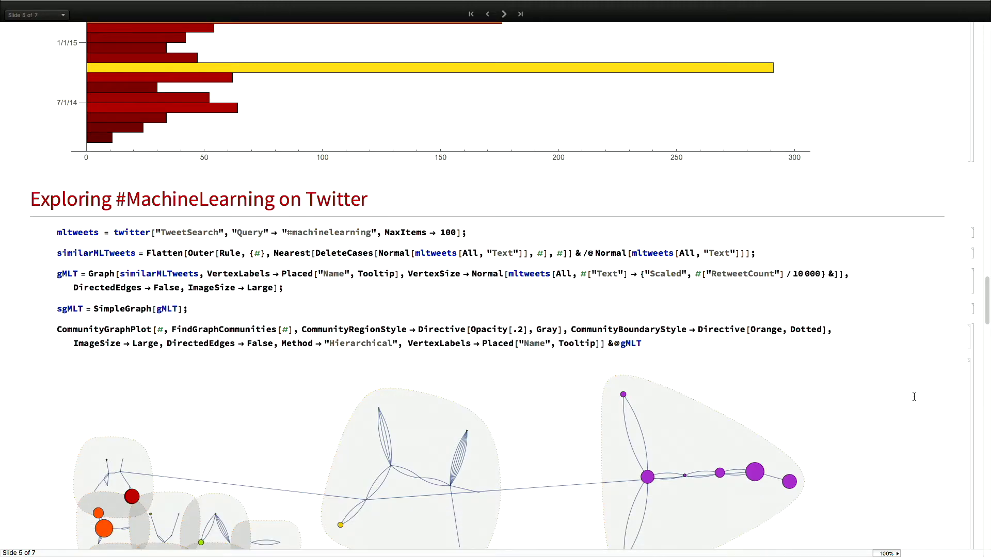
scroll(914, 396, "down", 3)
scroll(914, 397, "down", 3)
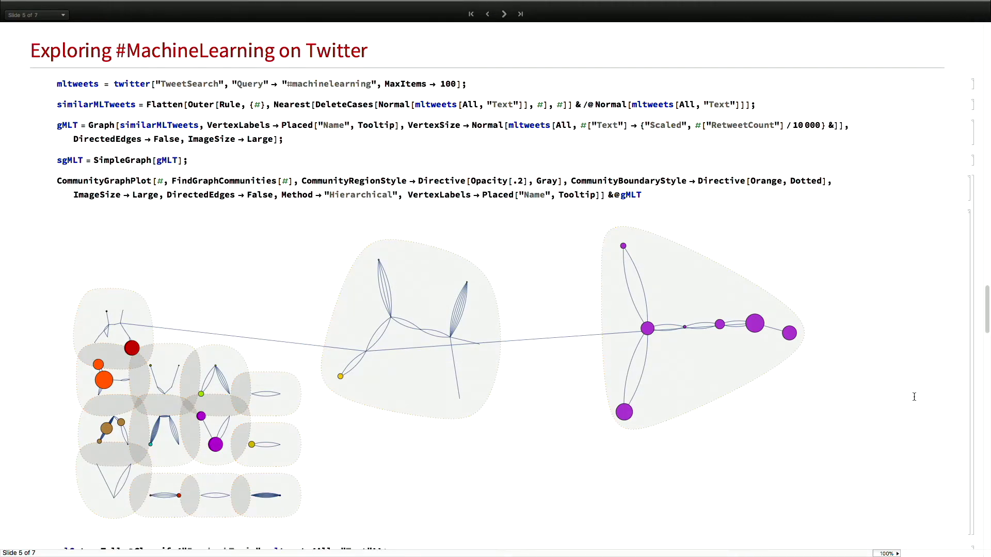
scroll(914, 396, "down", 1)
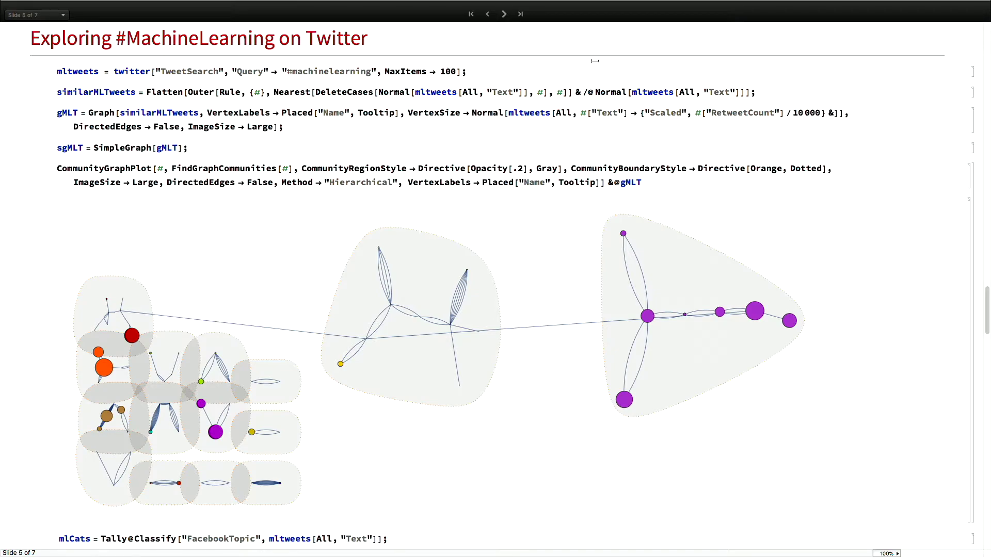
scroll(853, 196, "down", 3)
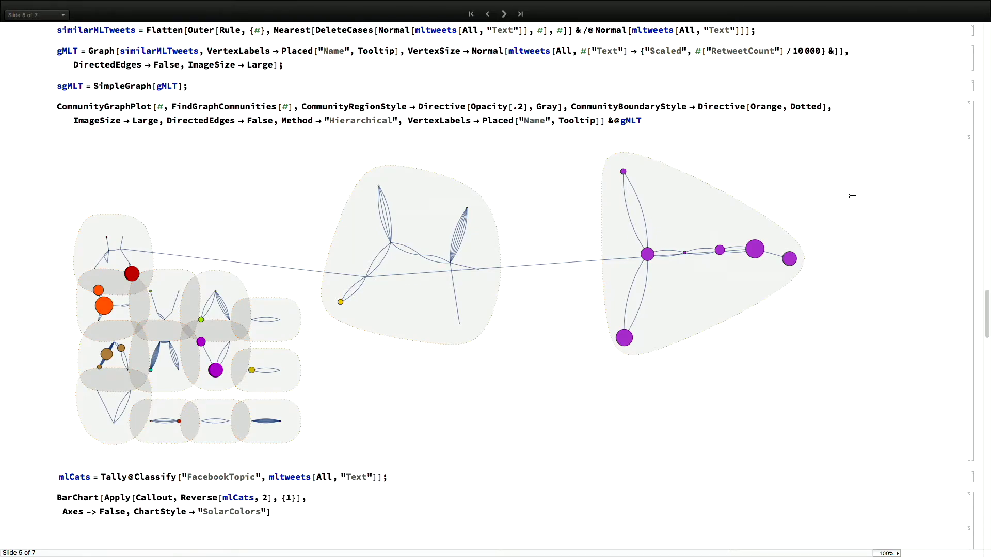
scroll(853, 195, "down", 2)
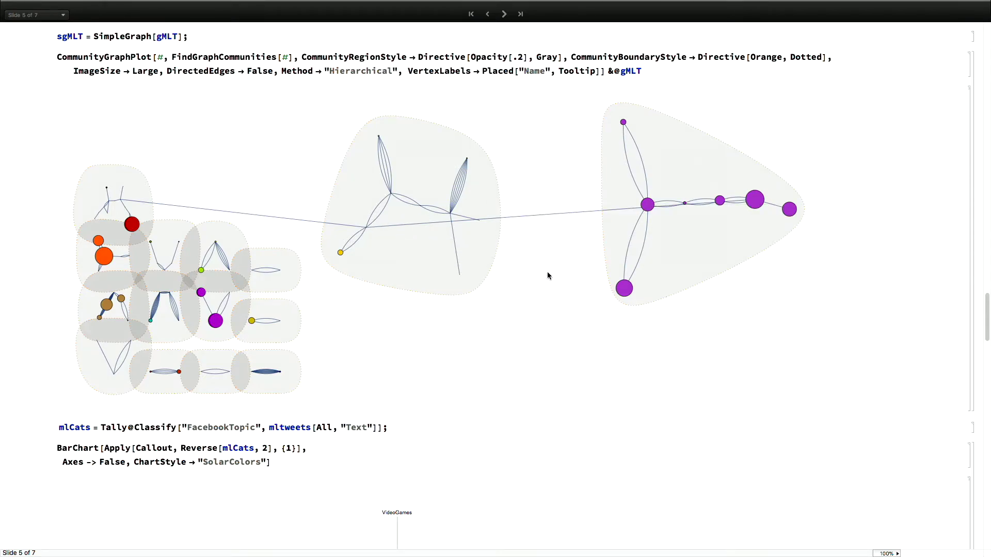
scroll(548, 274, "up", 3)
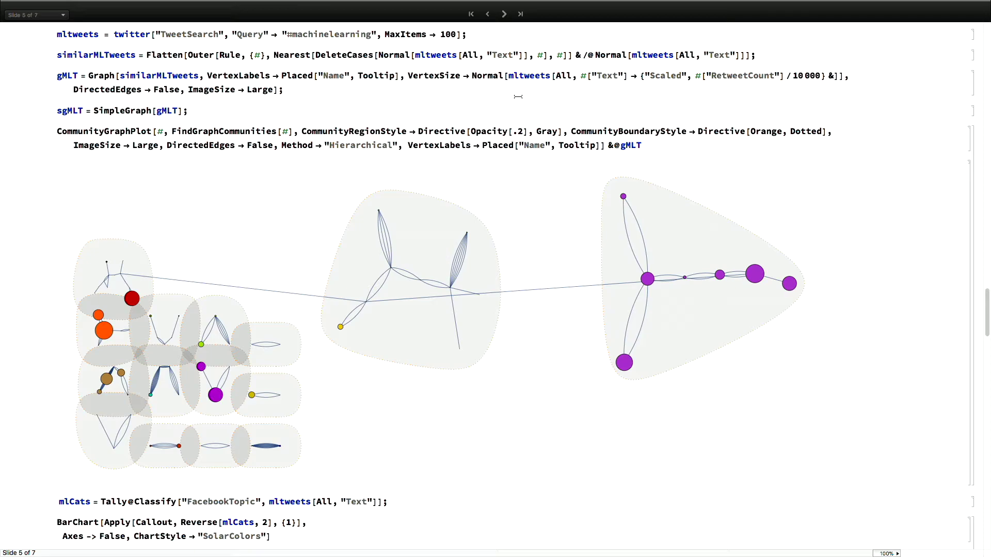
mouse_move(648, 280)
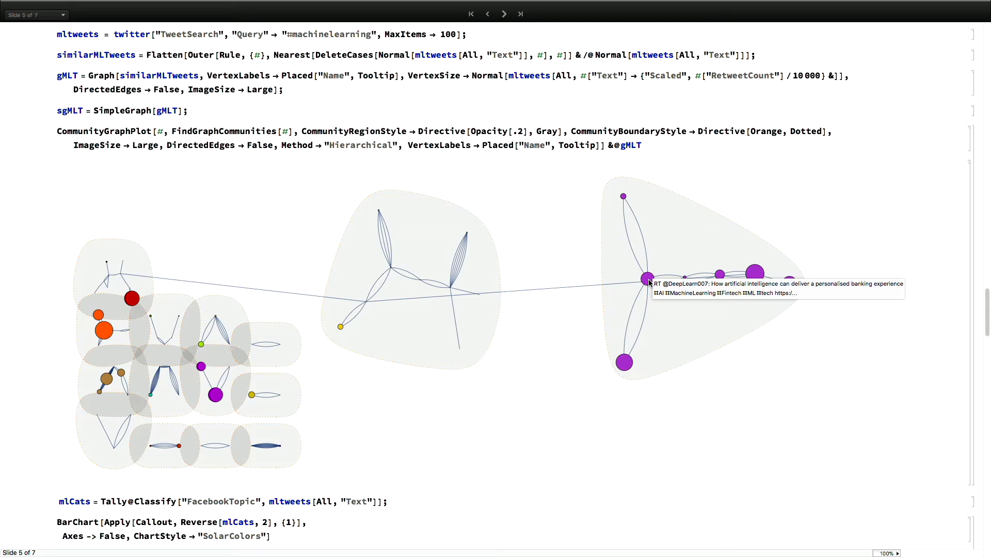
mouse_move(624, 365)
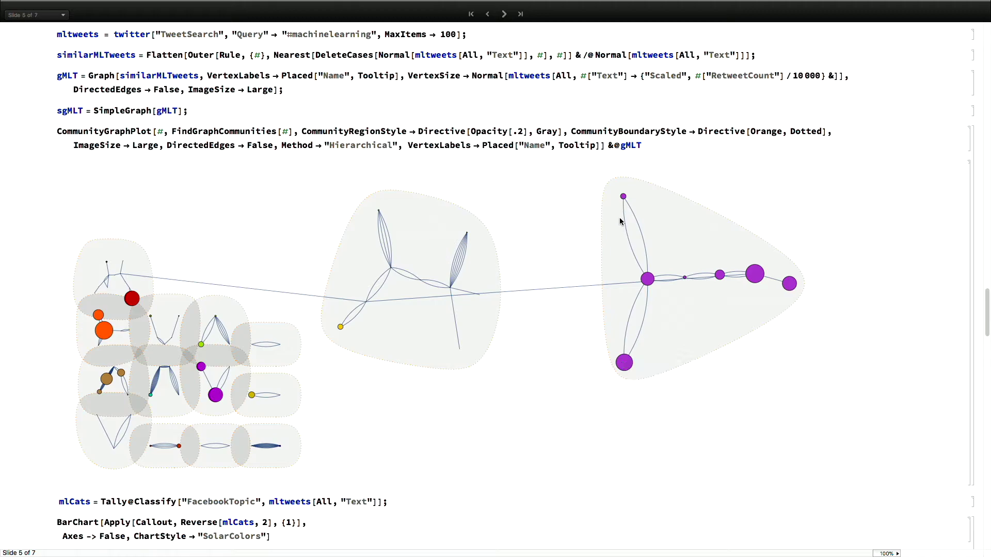
mouse_move(625, 199)
mouse_move(721, 275)
mouse_move(341, 332)
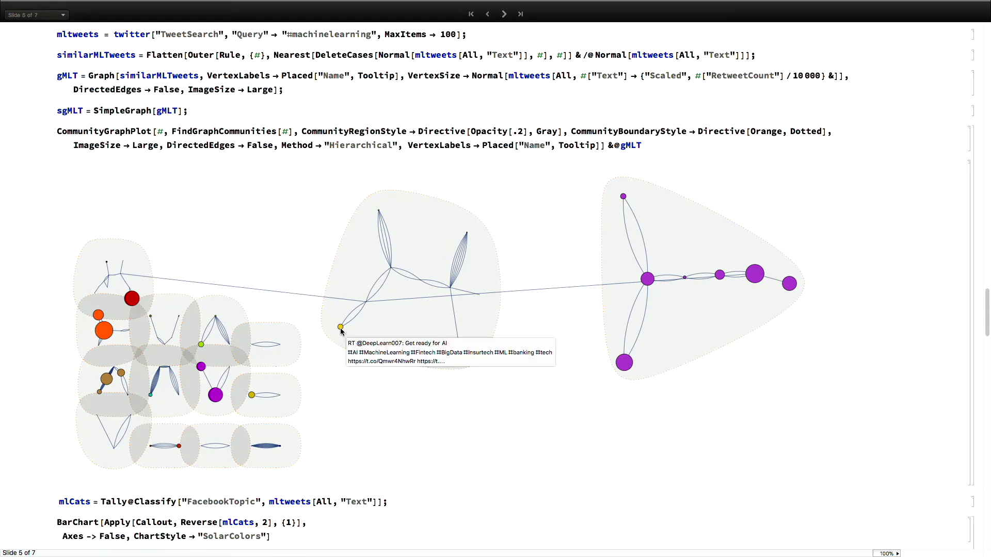
mouse_move(254, 396)
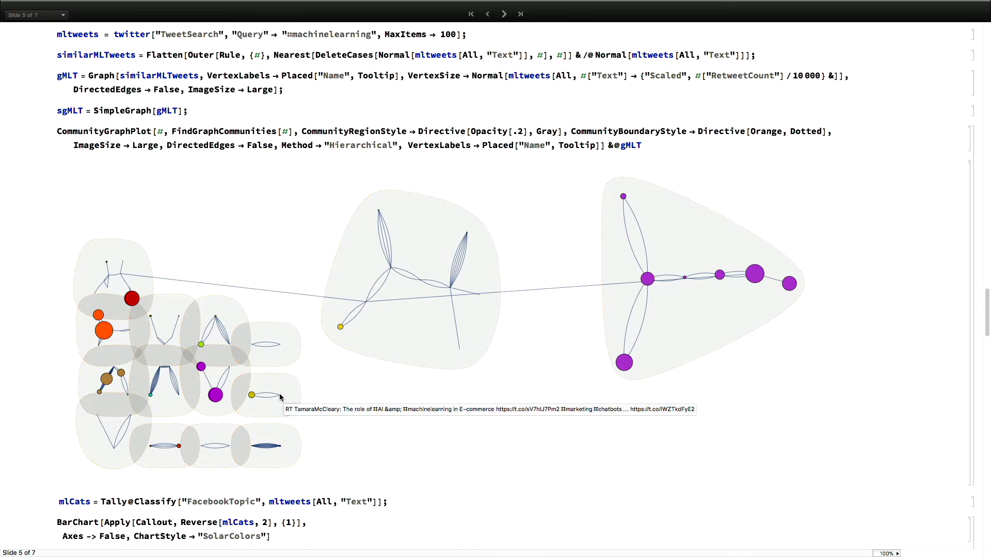
mouse_move(281, 348)
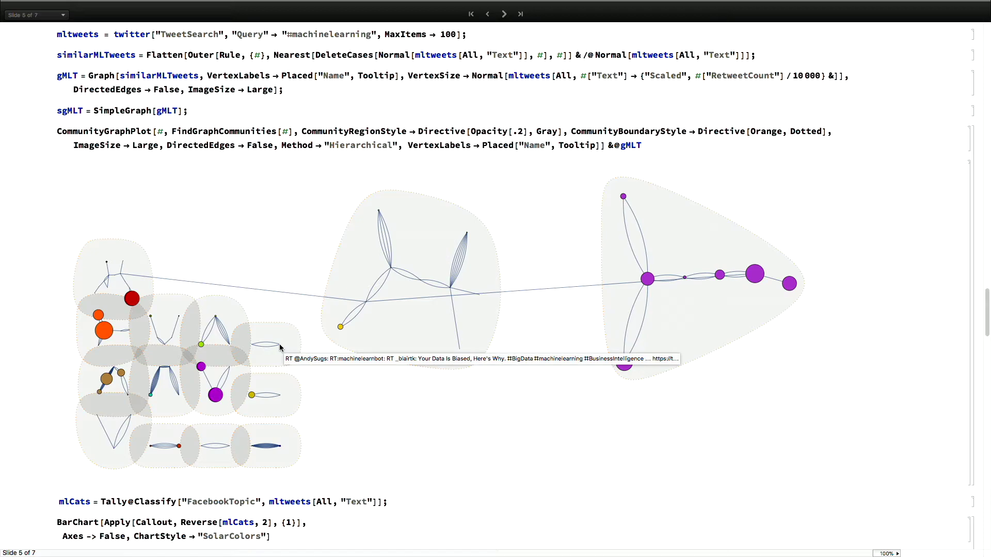
scroll(407, 419, "down", 8)
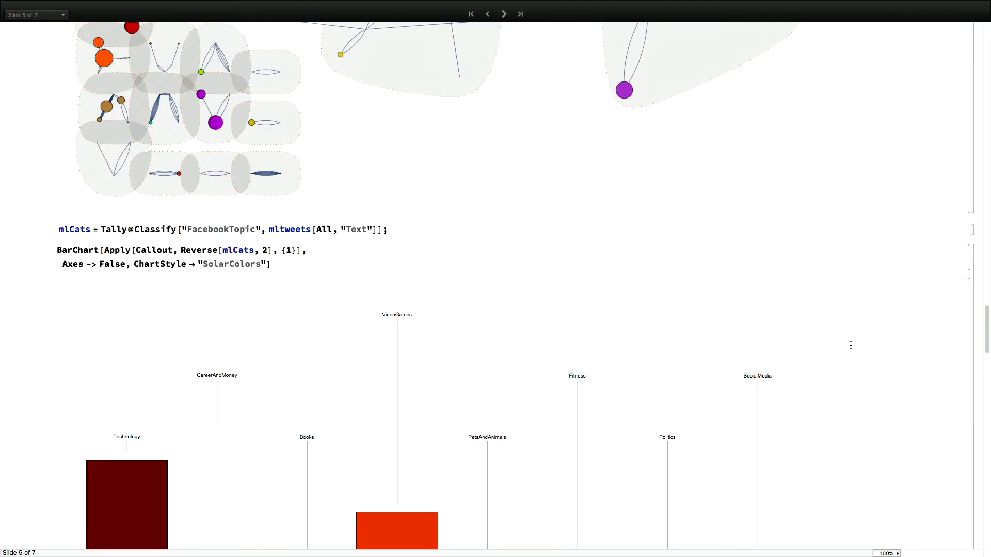
Step: Check the Technology (48) and VideoGames (39) bars on the Facebook-topic bar chart
scroll(851, 345, "down", 8)
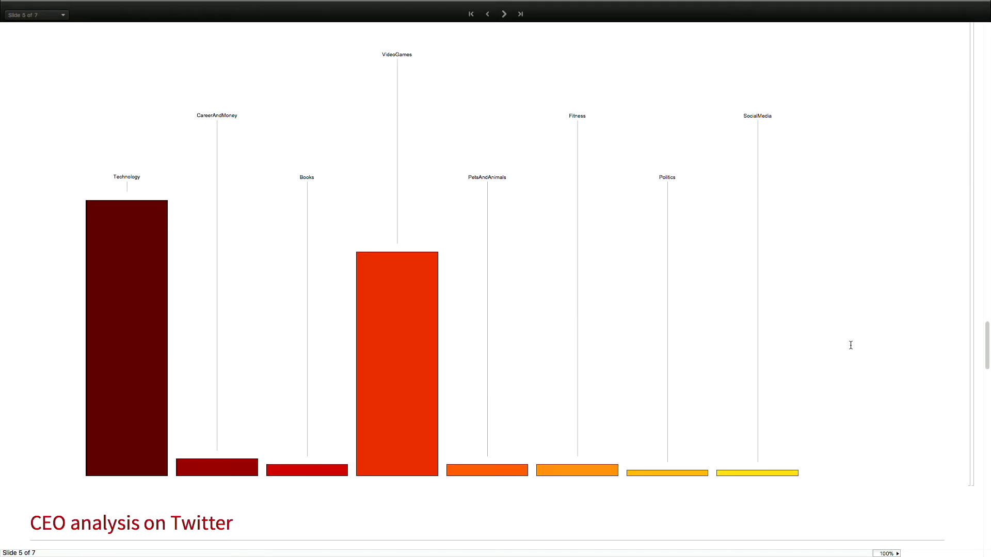
mouse_move(108, 354)
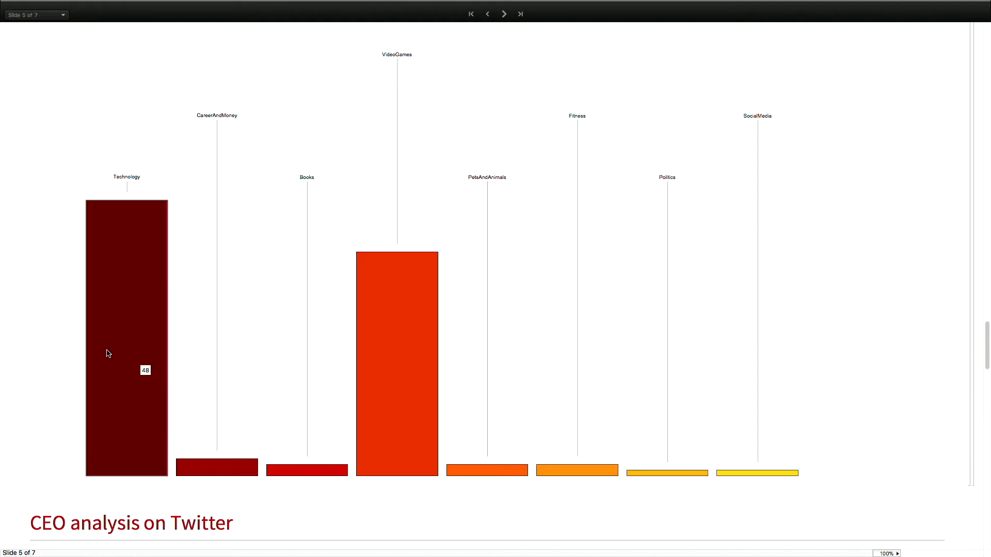
mouse_move(388, 325)
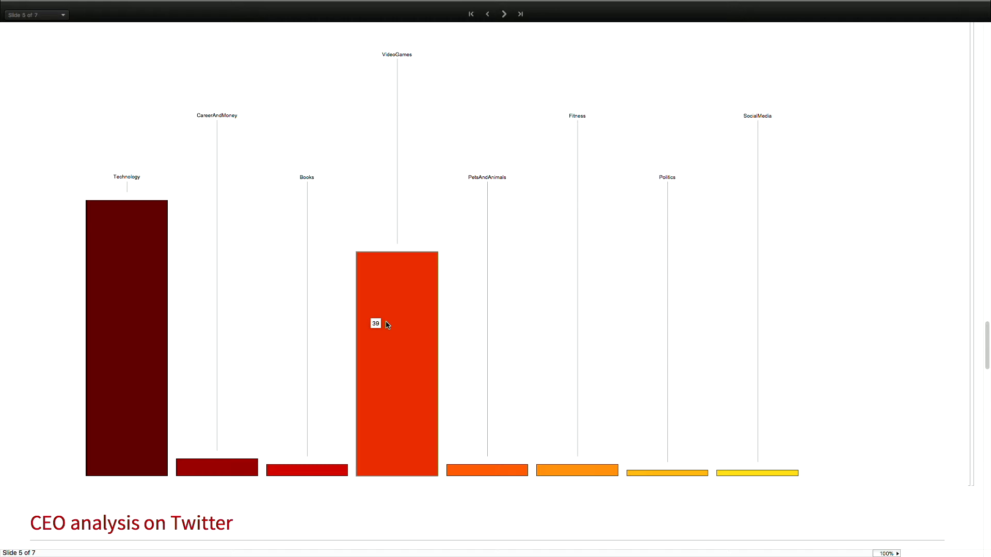
scroll(908, 360, "down", 10)
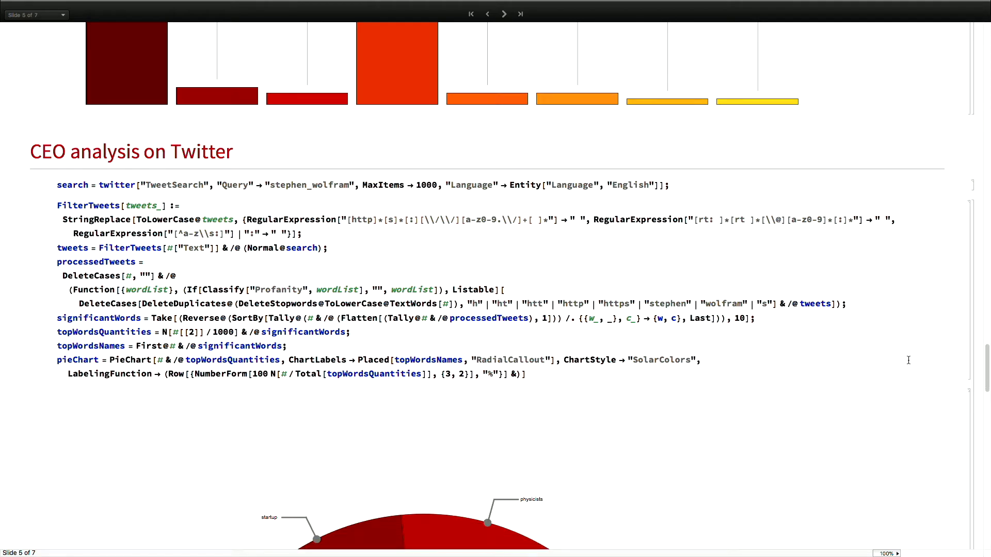
Step: Highlight the "stephen_wolfram" query string in the CEO analysis TweetSearch code
scroll(909, 361, "down", 1)
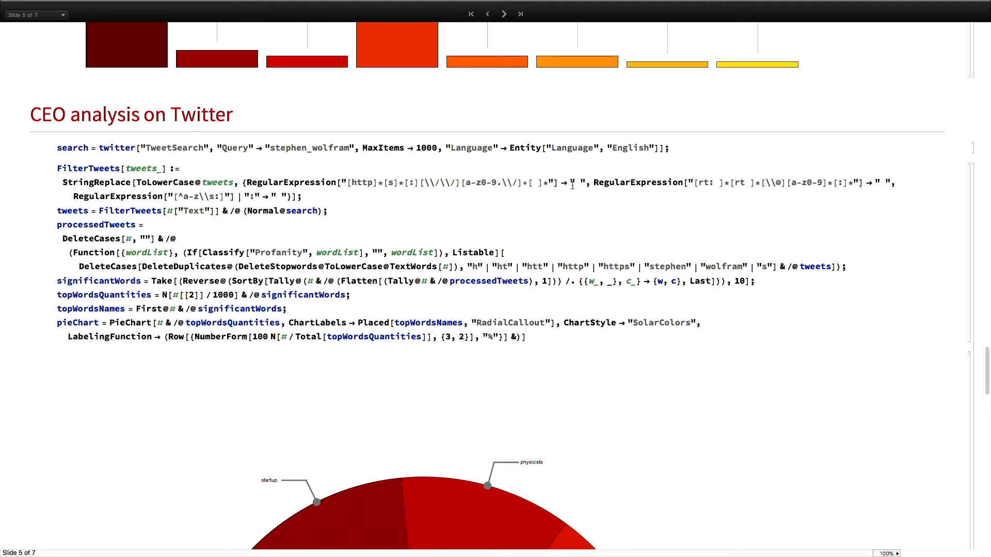
left_click_drag(353, 148, 270, 150)
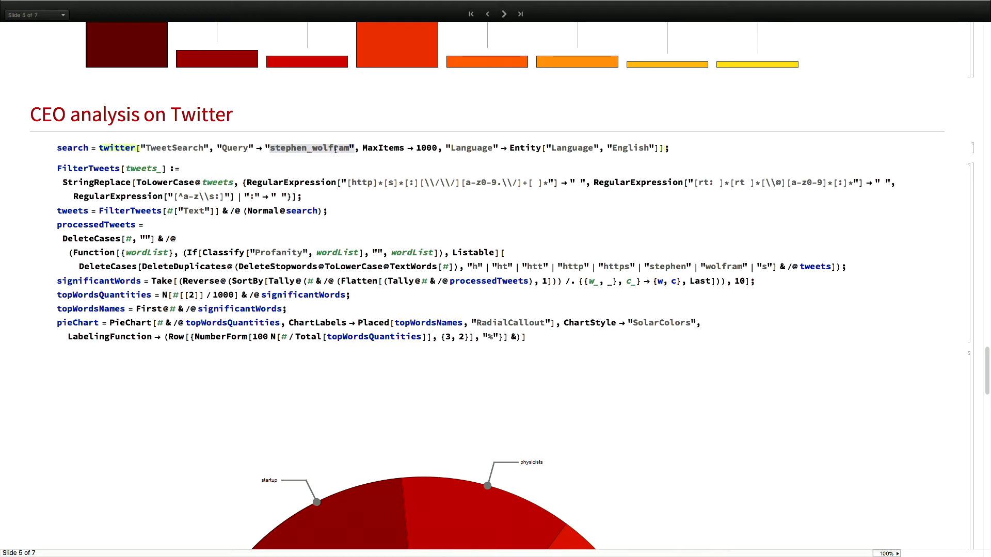
scroll(780, 274, "down", 5)
Step: Bring the CEO word pie chart into view and read a slice's percentage tooltip
scroll(780, 274, "down", 4)
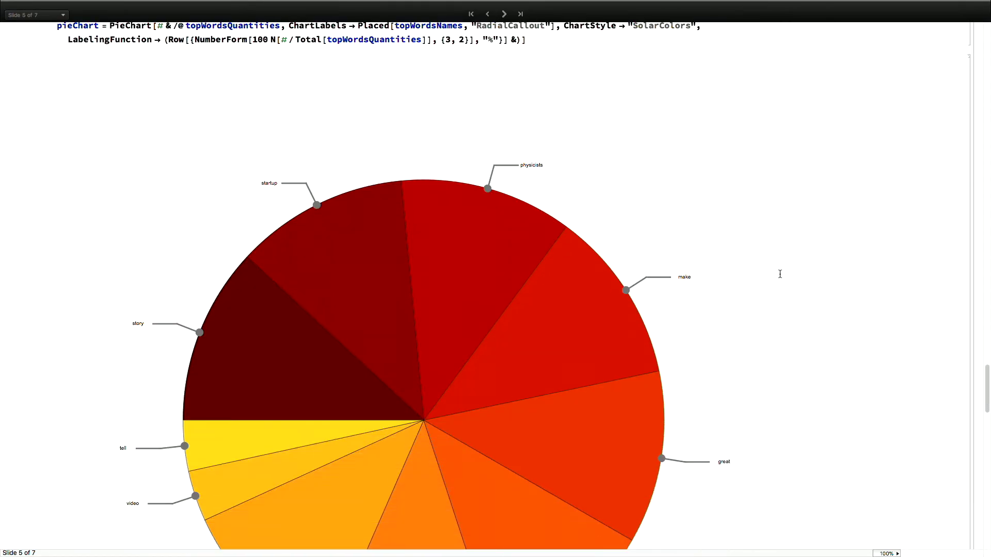
scroll(780, 274, "up", 4)
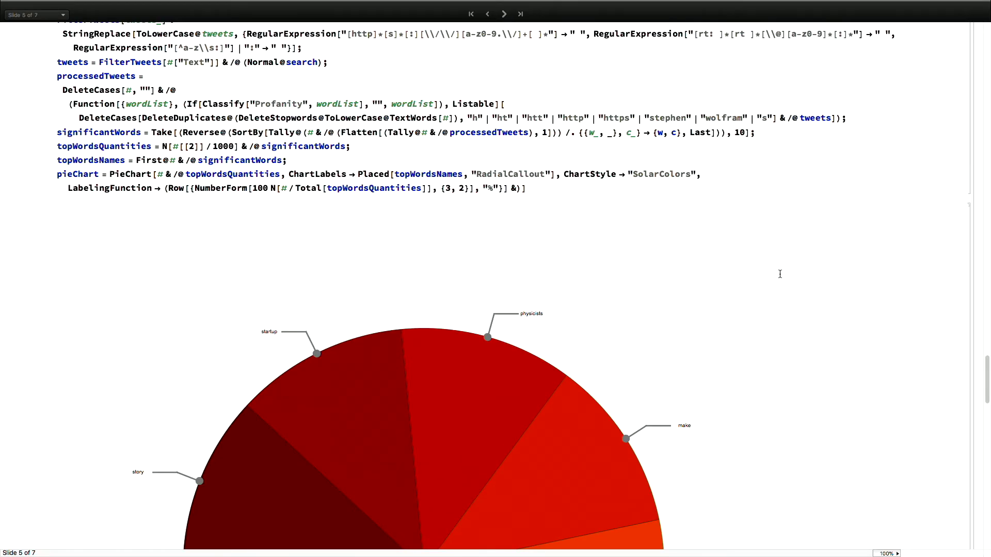
scroll(780, 274, "down", 2)
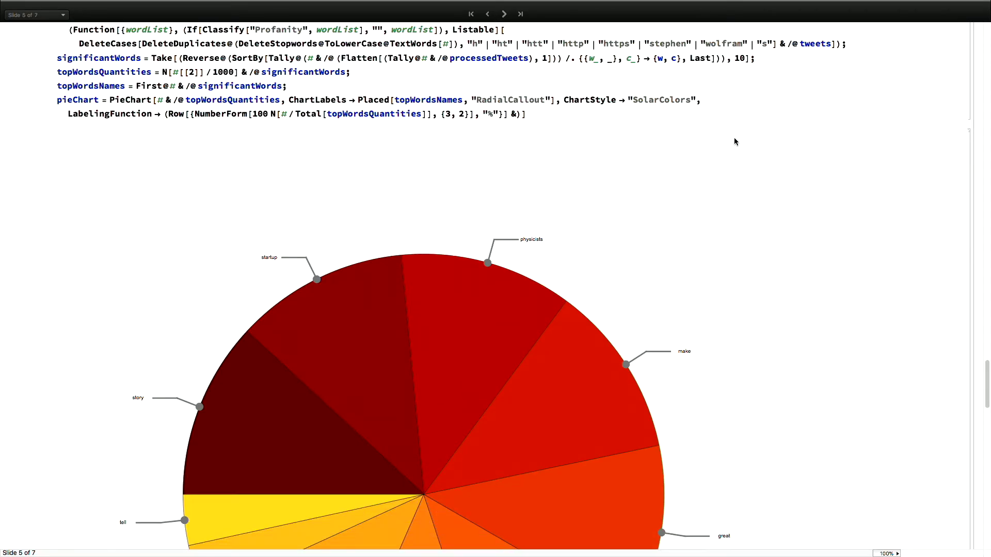
scroll(735, 141, "down", 1)
scroll(735, 141, "down", 4)
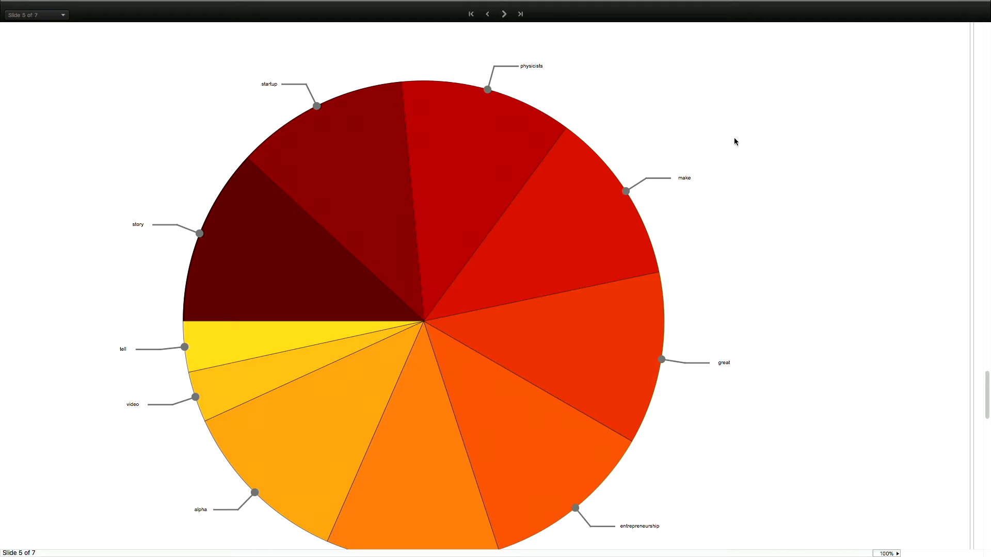
scroll(779, 212, "down", 1)
scroll(788, 230, "down", 1)
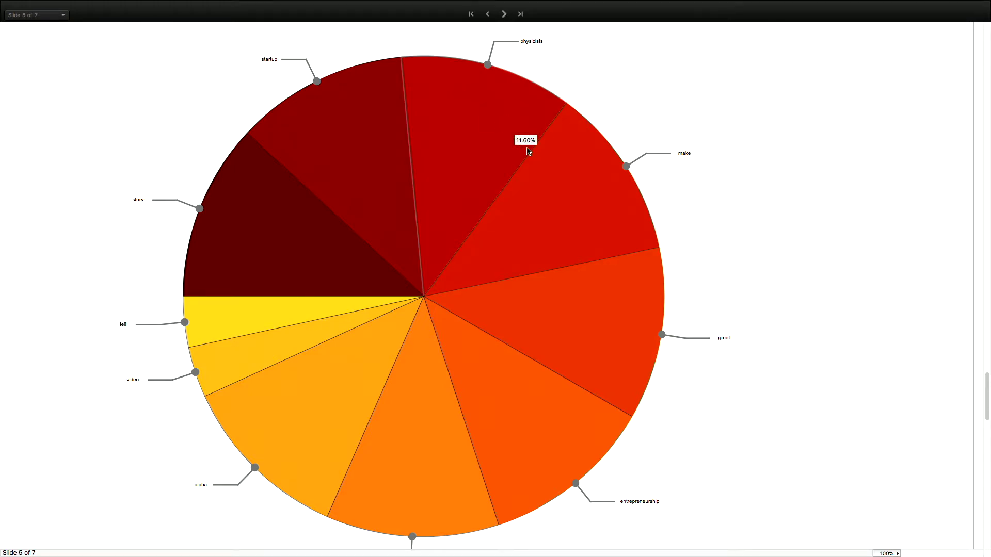
mouse_move(598, 332)
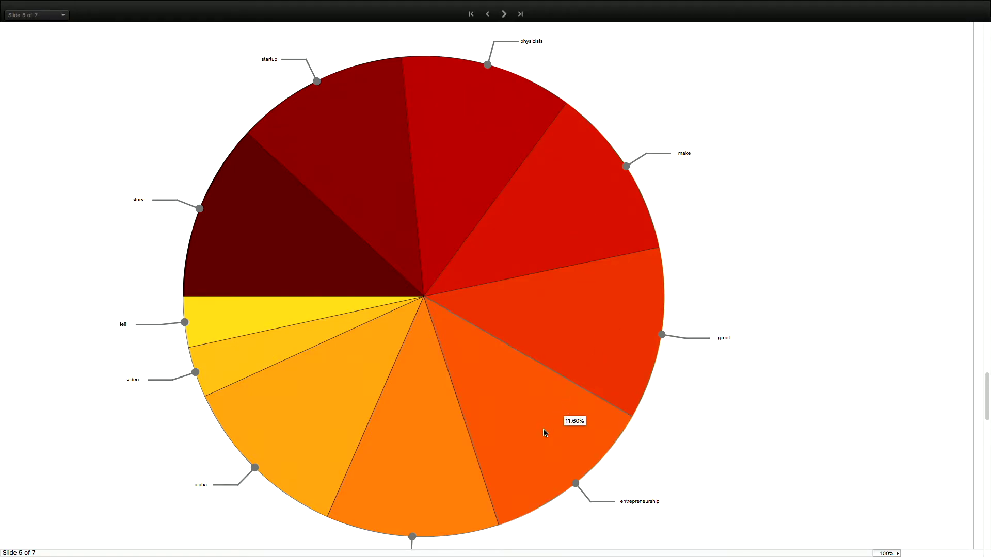
Step: Check shares of the startup, make and video slices, such as 11.60% and 3.41%
scroll(544, 431, "down", 8)
scroll(805, 343, "up", 7)
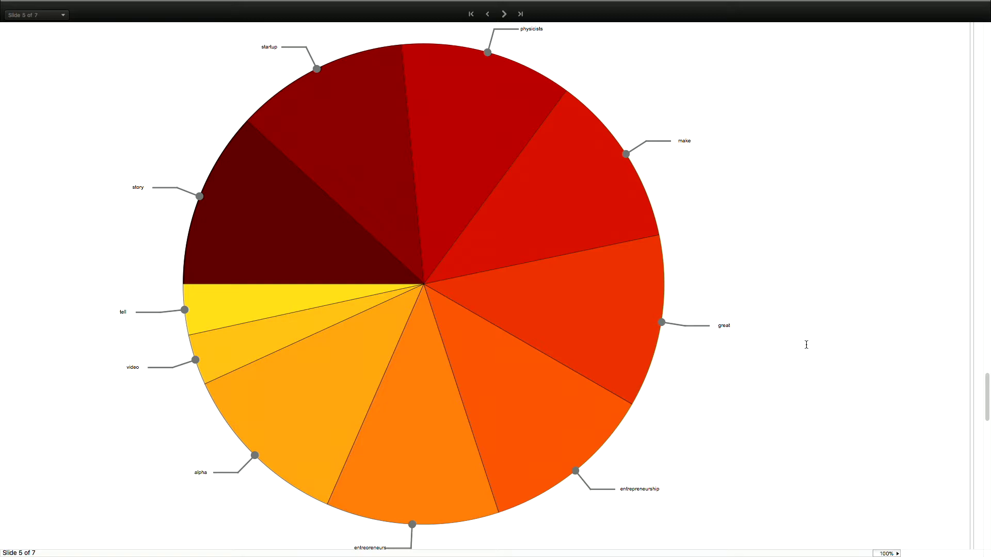
scroll(740, 160, "up", 10)
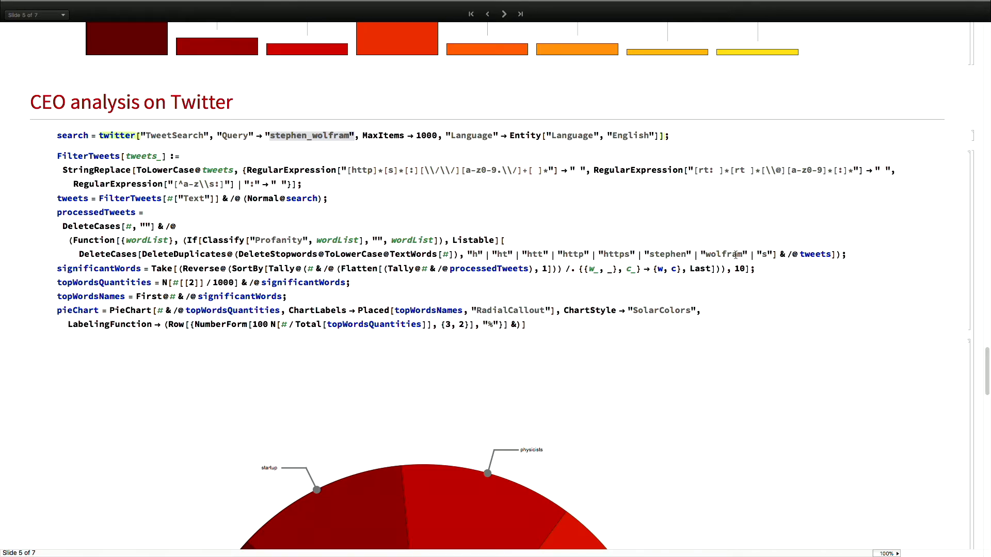
scroll(758, 359, "down", 5)
scroll(757, 360, "down", 5)
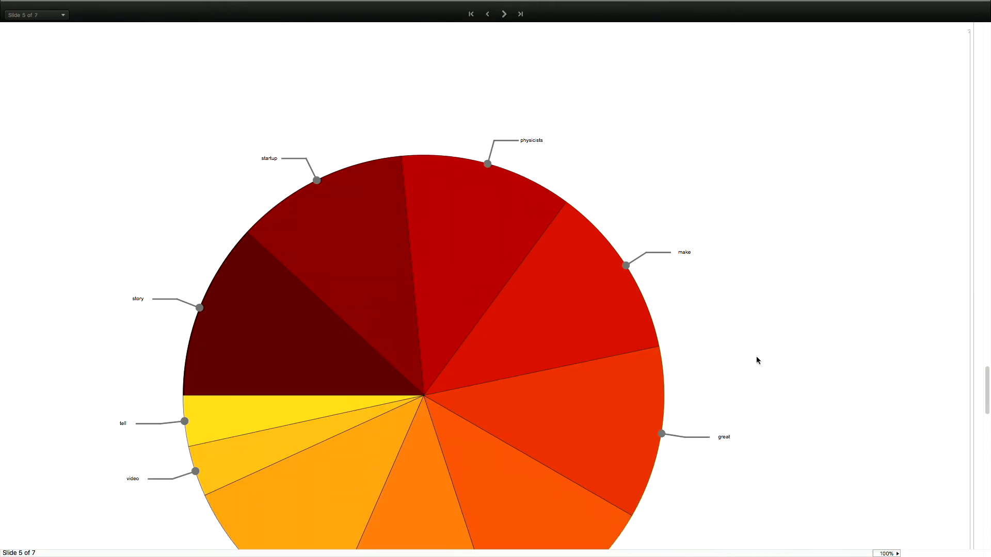
mouse_move(371, 248)
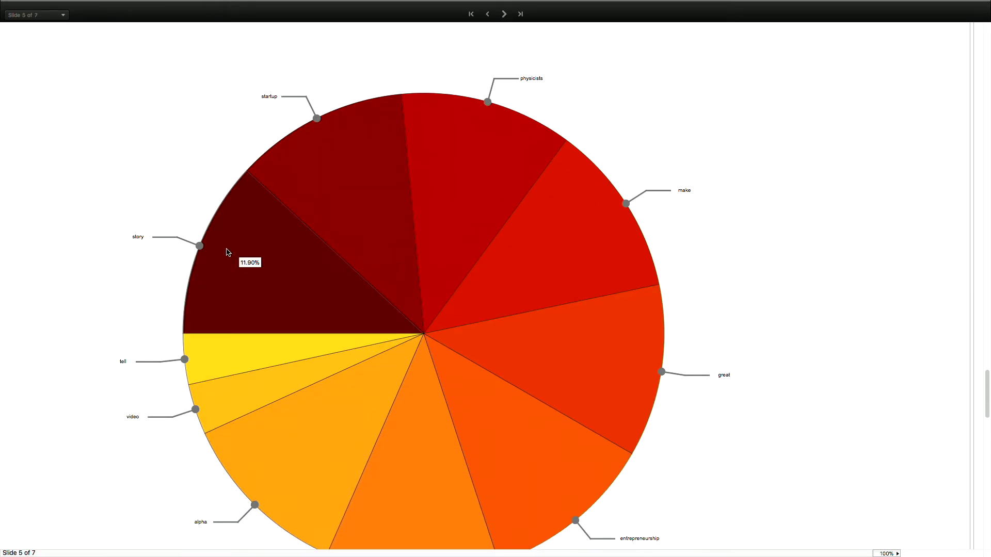
scroll(106, 281, "down", 2)
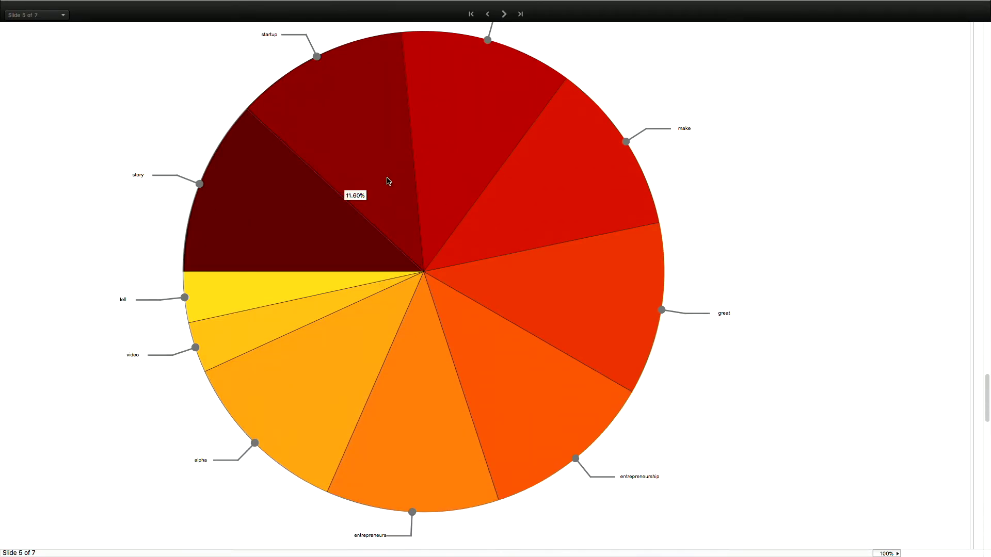
mouse_move(531, 177)
mouse_move(237, 330)
scroll(794, 404, "down", 15)
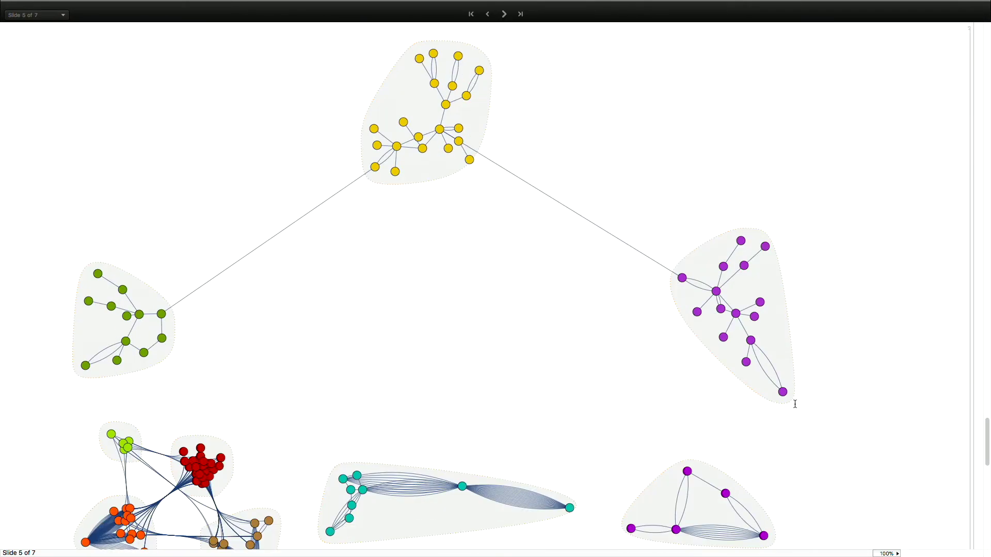
scroll(556, 385, "down", 2)
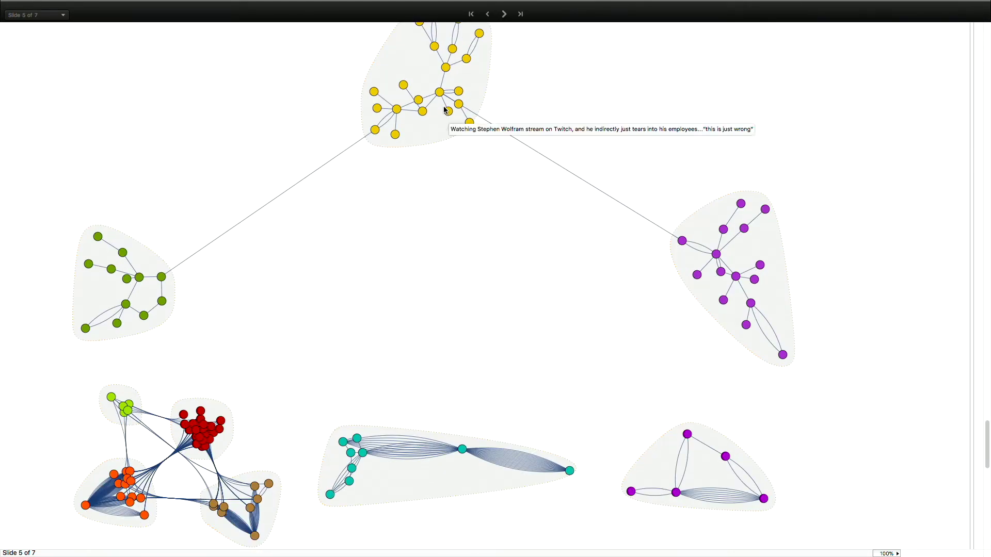
mouse_move(443, 95)
scroll(442, 95, "up", 1)
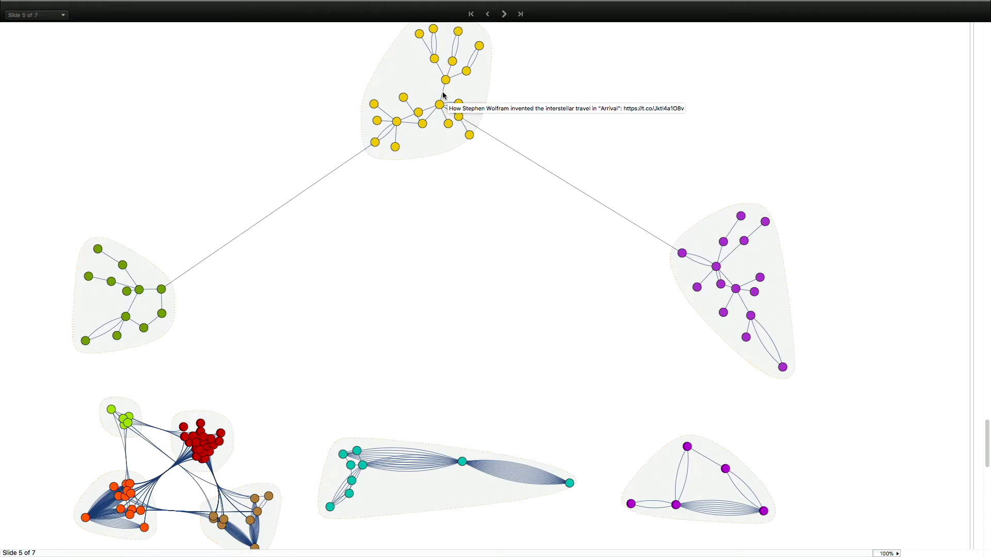
mouse_move(97, 251)
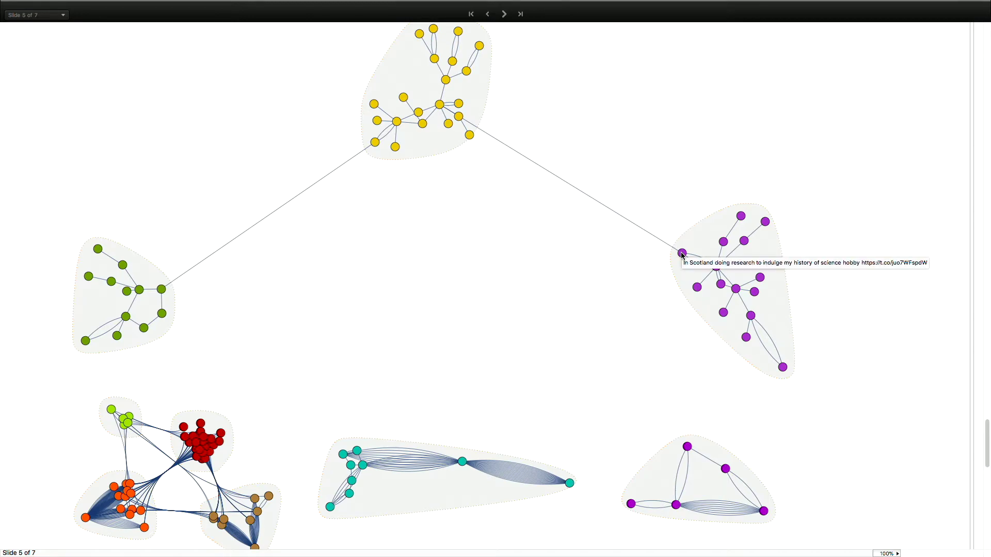
mouse_move(723, 244)
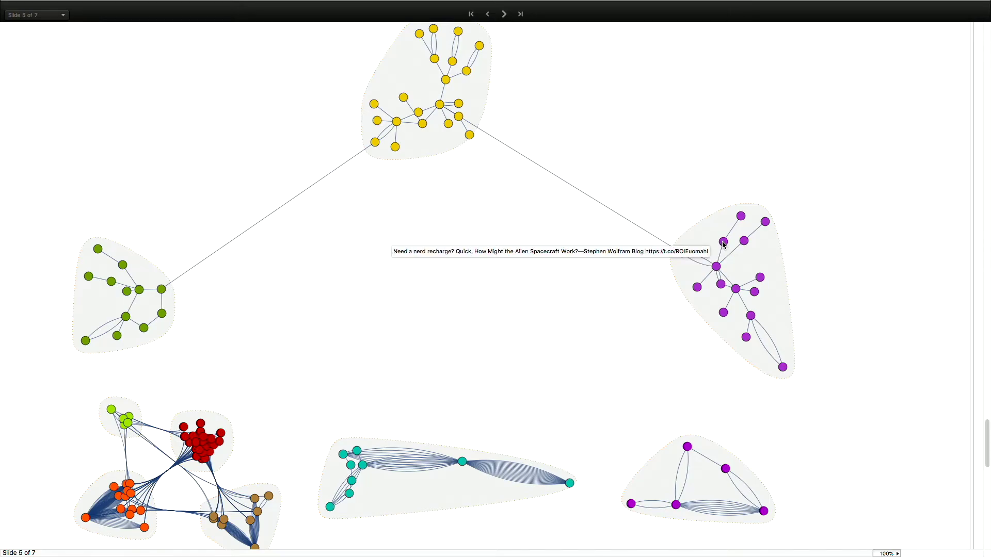
mouse_move(743, 219)
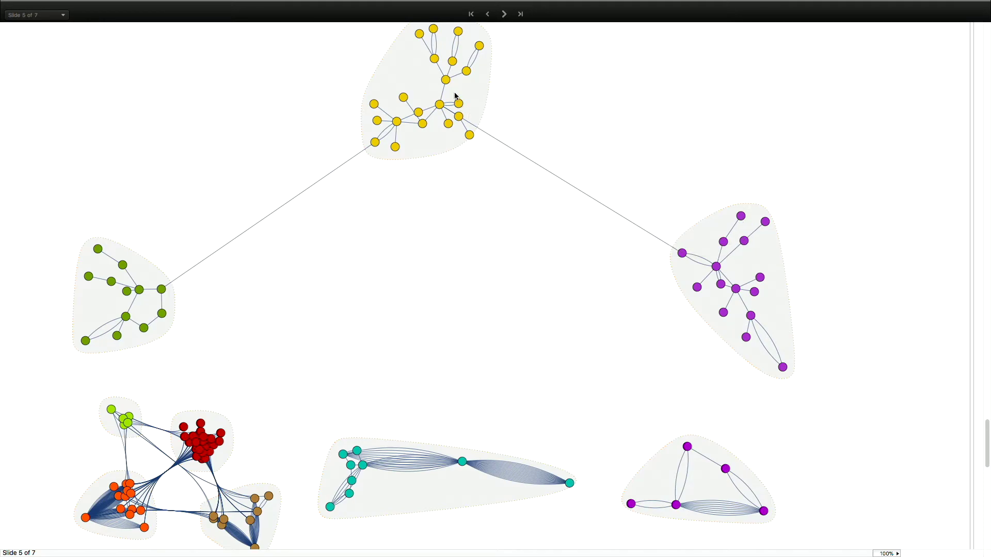
mouse_move(447, 81)
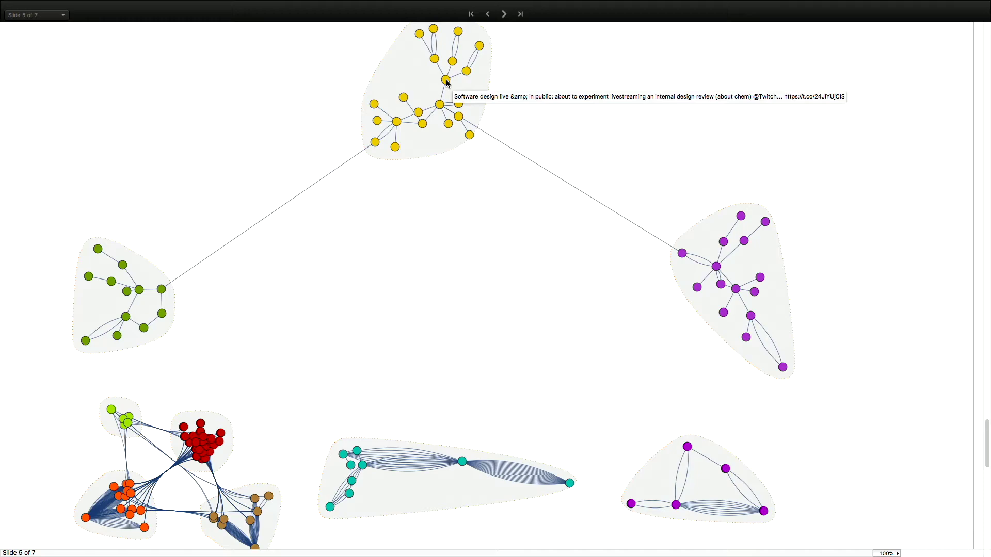
mouse_move(440, 105)
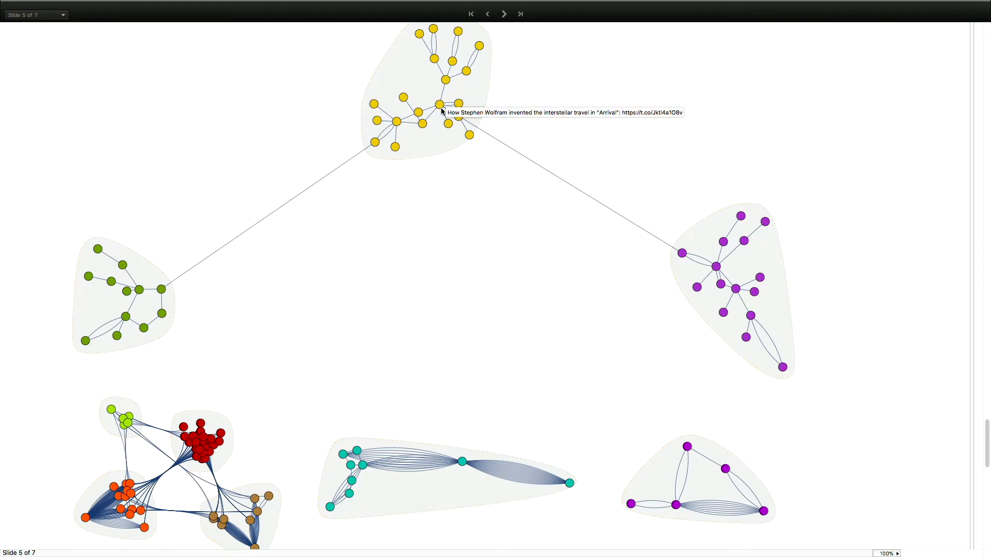
mouse_move(448, 124)
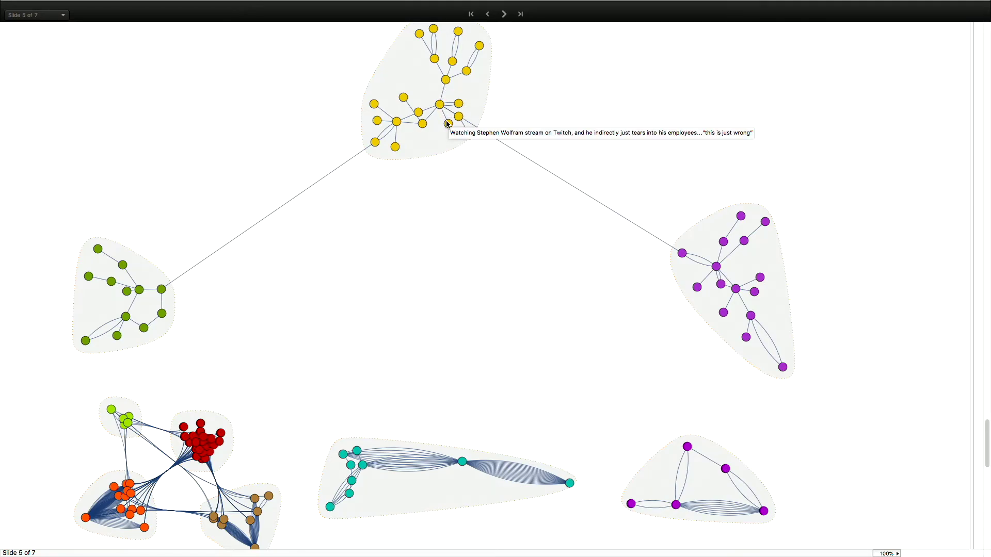
scroll(566, 311, "down", 10)
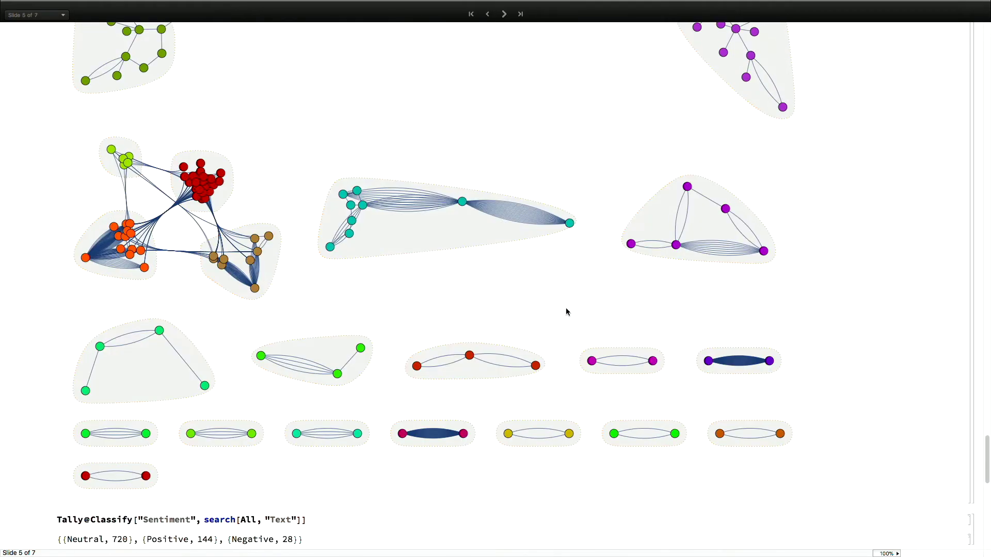
scroll(566, 311, "down", 5)
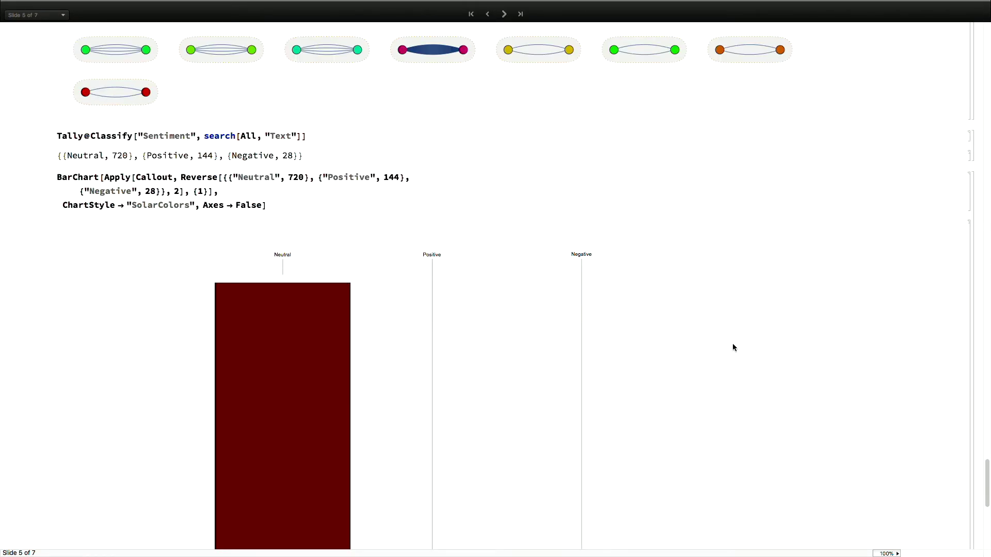
scroll(733, 344, "down", 5)
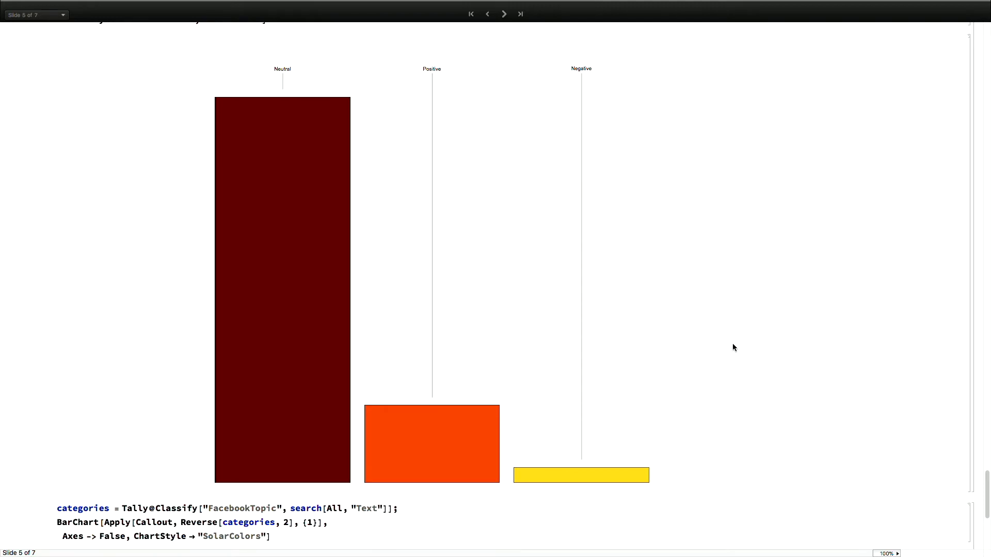
scroll(733, 344, "down", 12)
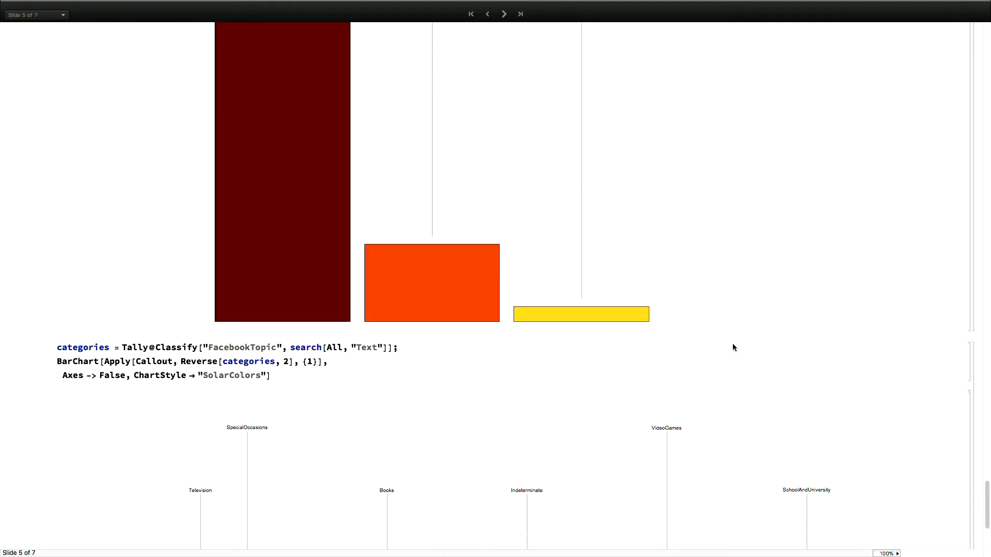
scroll(455, 298, "down", 1)
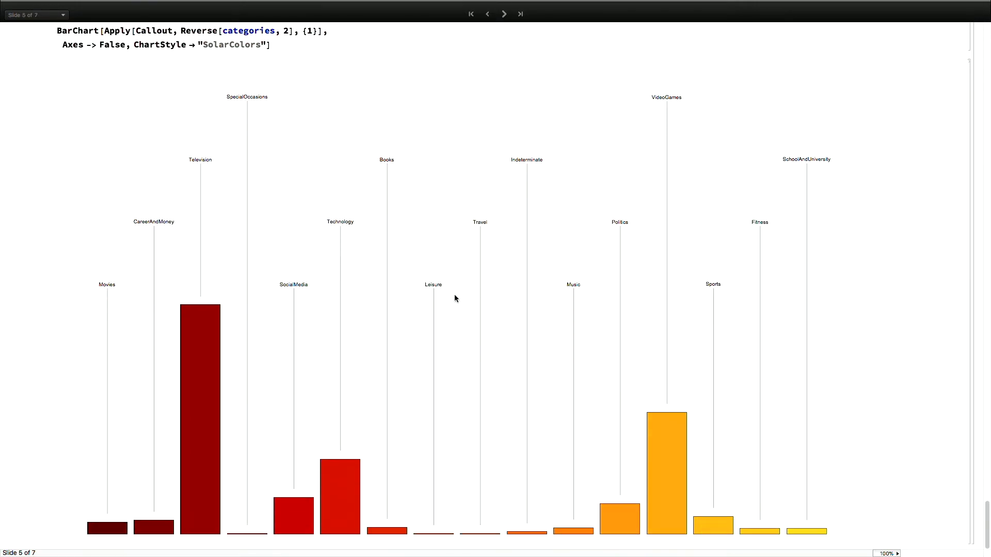
mouse_move(191, 334)
left_click(505, 15)
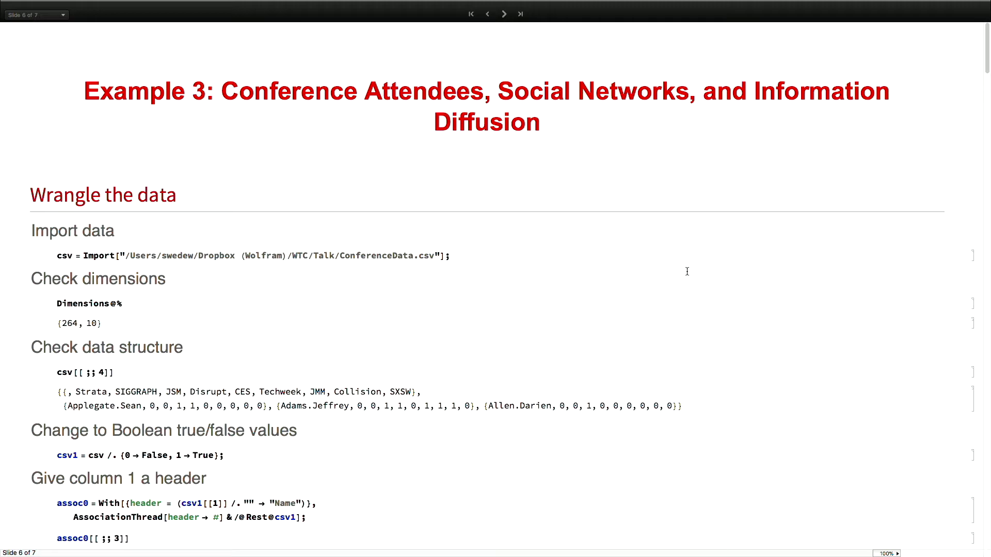
Step: Scroll slide 6 down to the assoc0 conference association output
scroll(687, 272, "down", 2)
scroll(687, 271, "down", 5)
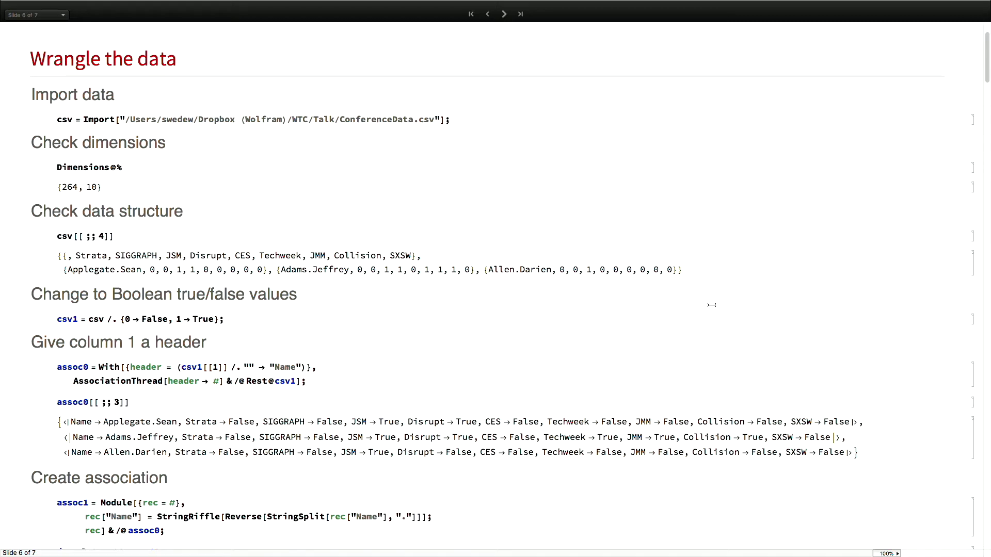
scroll(681, 253, "down", 2)
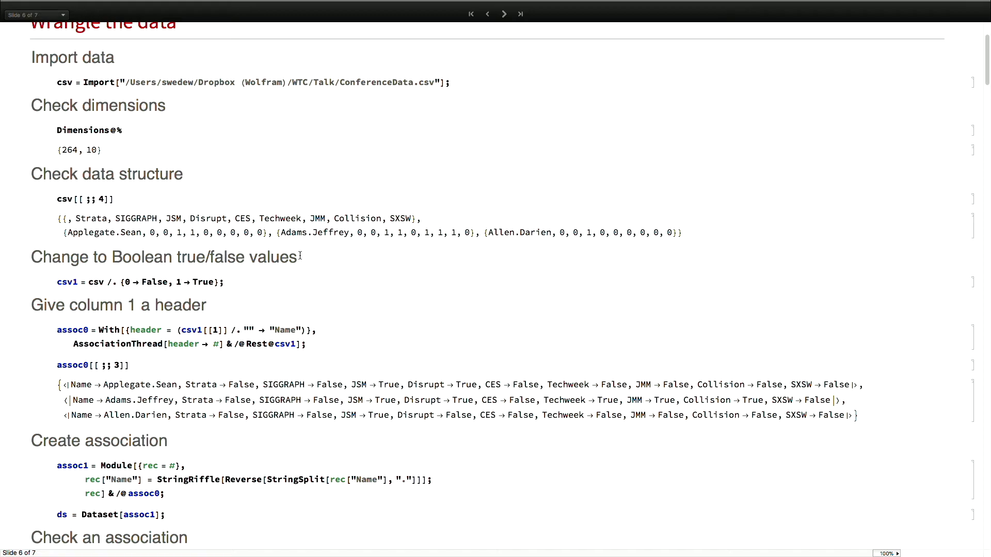
scroll(300, 256, "down", 4)
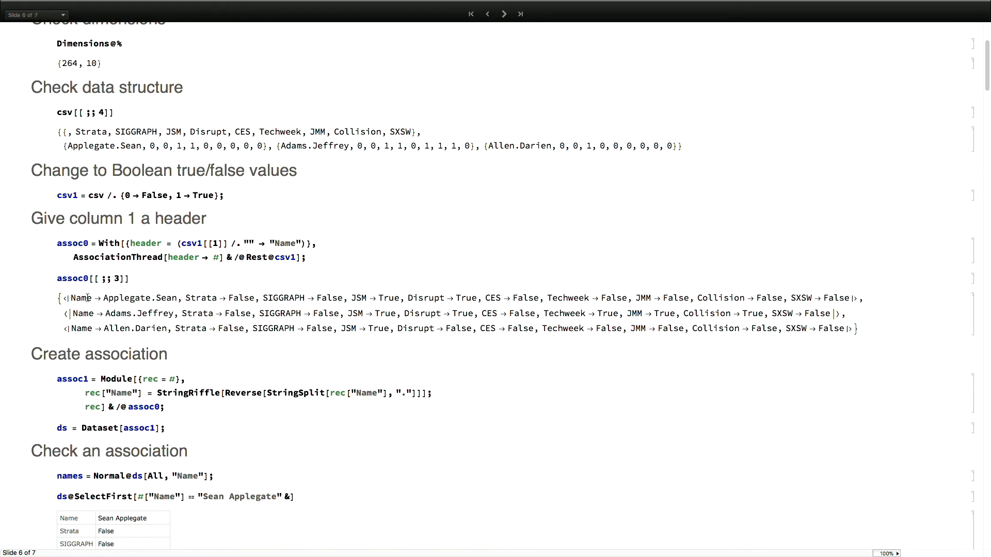
left_click_drag(91, 298, 70, 298)
scroll(262, 324, "down", 2)
scroll(262, 324, "down", 4)
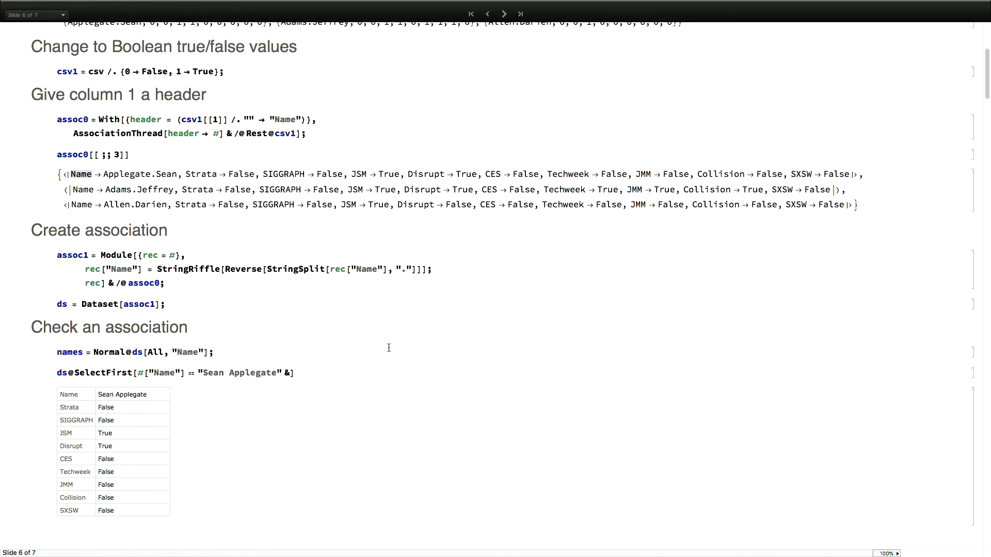
scroll(389, 348, "down", 3)
scroll(389, 348, "down", 4)
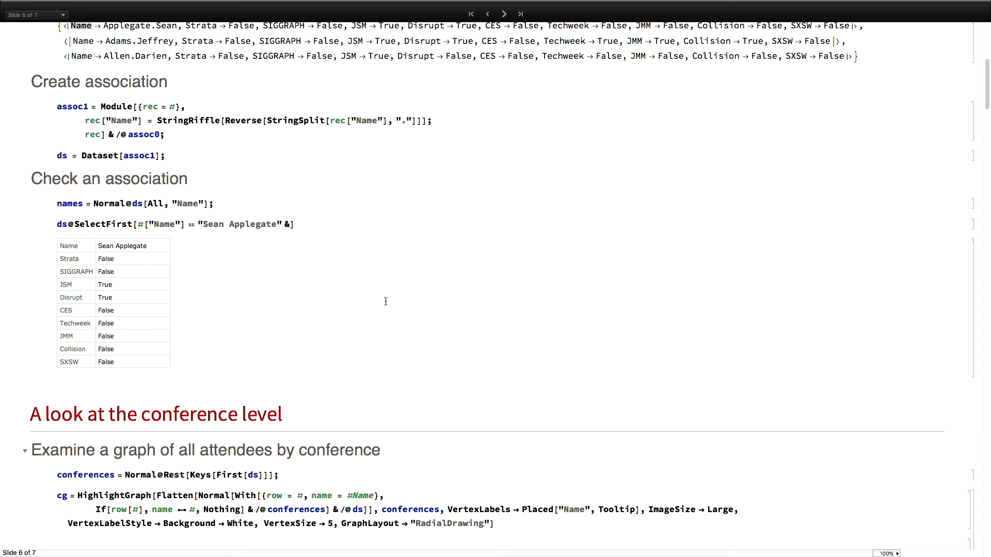
Step: Shrink the radial attendee graph slightly
scroll(533, 321, "down", 3)
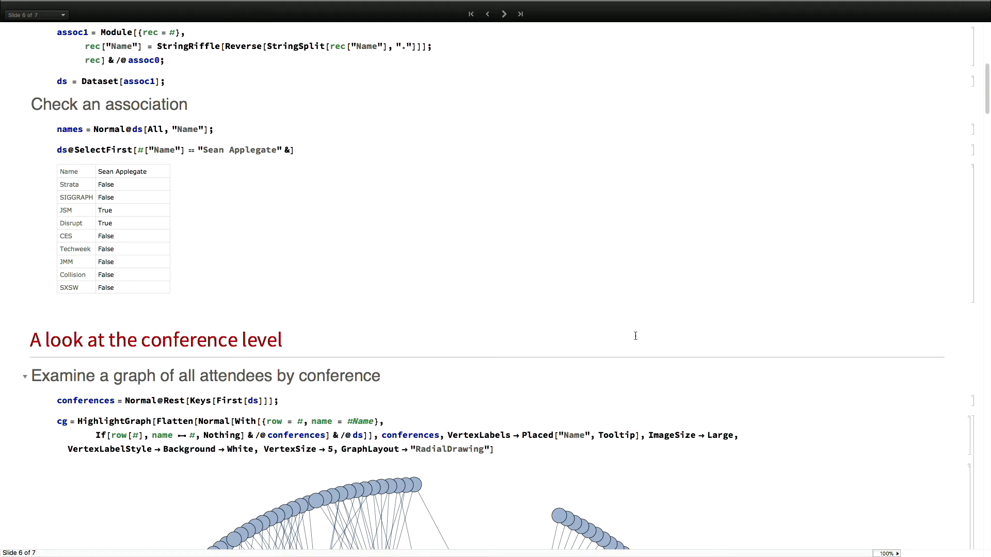
scroll(844, 420, "down", 16)
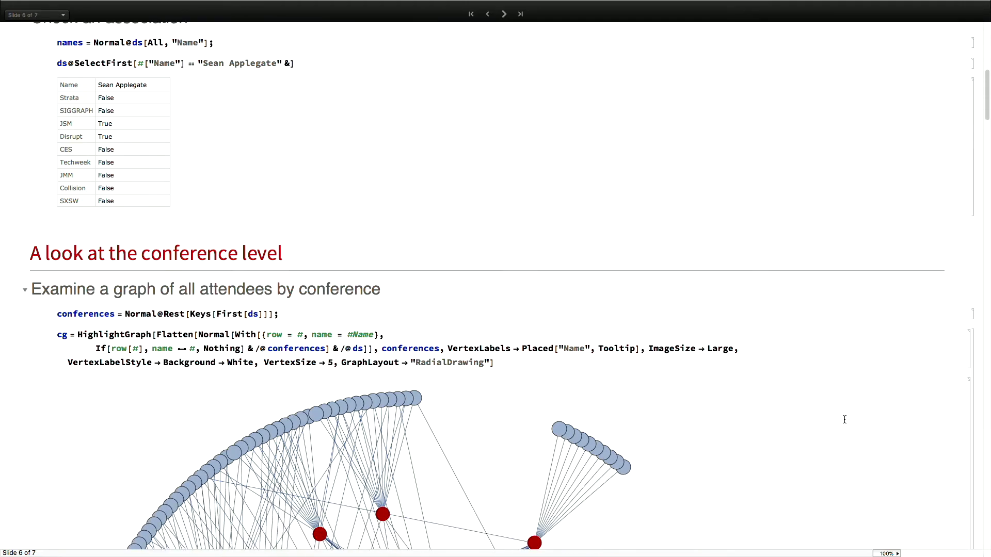
scroll(845, 419, "down", 3)
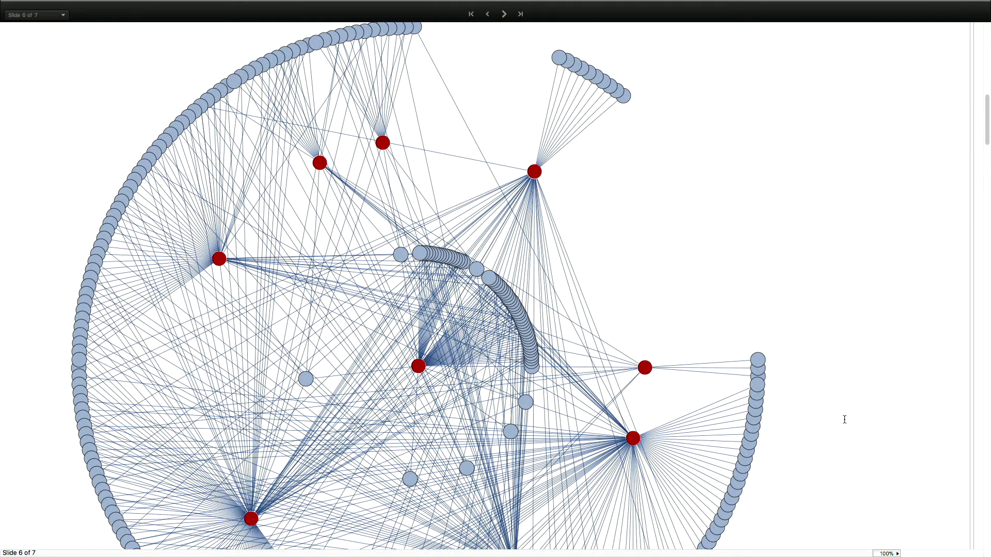
scroll(847, 374, "down", 8)
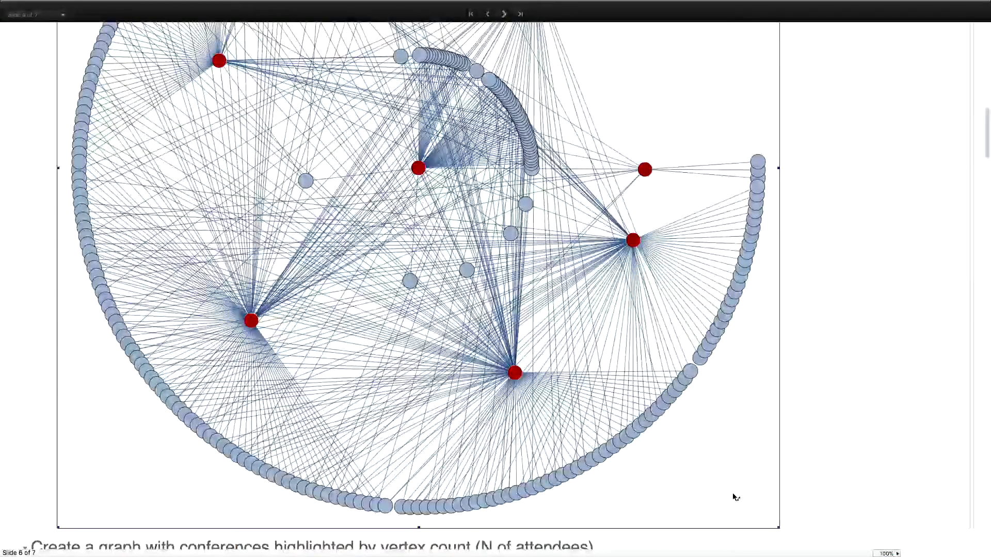
left_click_drag(778, 526, 675, 437)
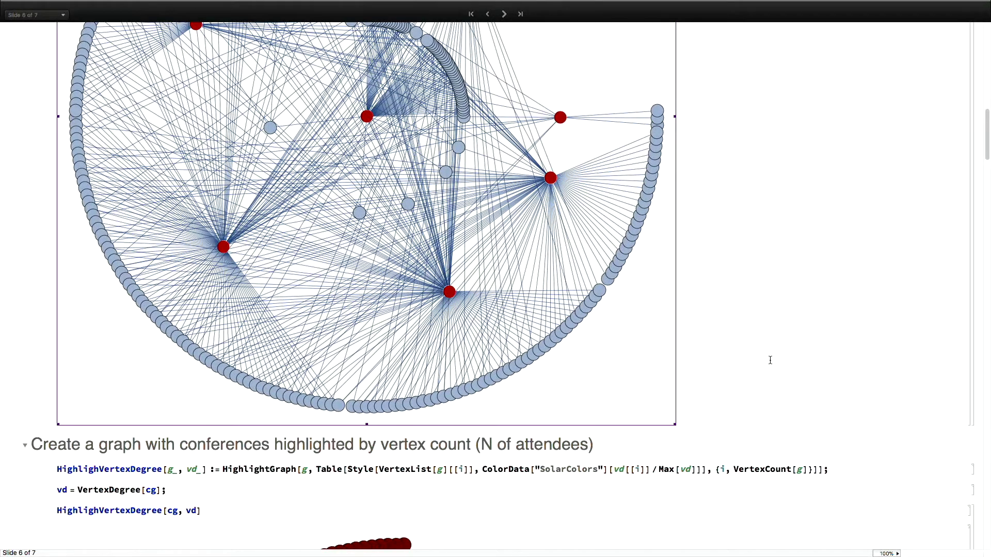
Step: Shrink the conference network graph and deselect it
scroll(770, 360, "up", 6)
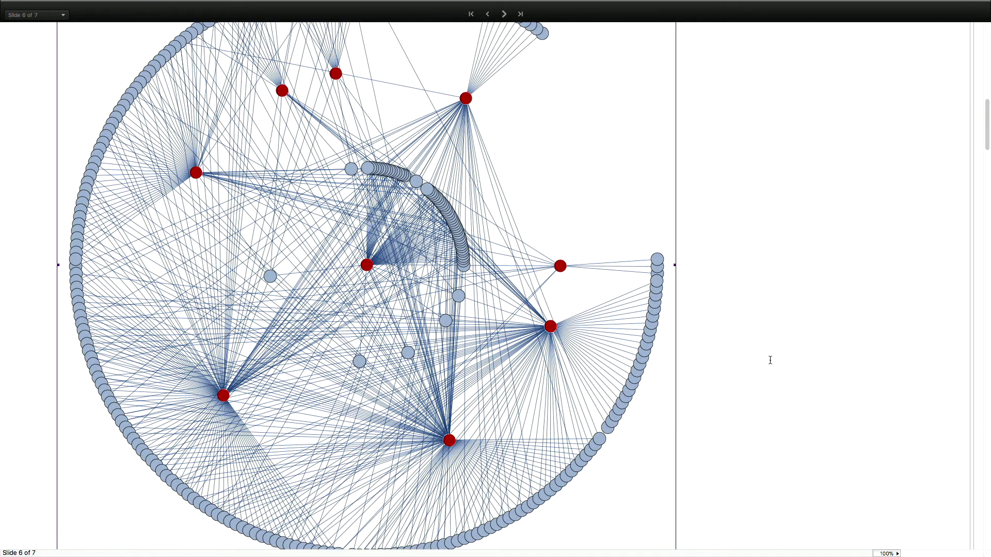
scroll(770, 360, "down", 3)
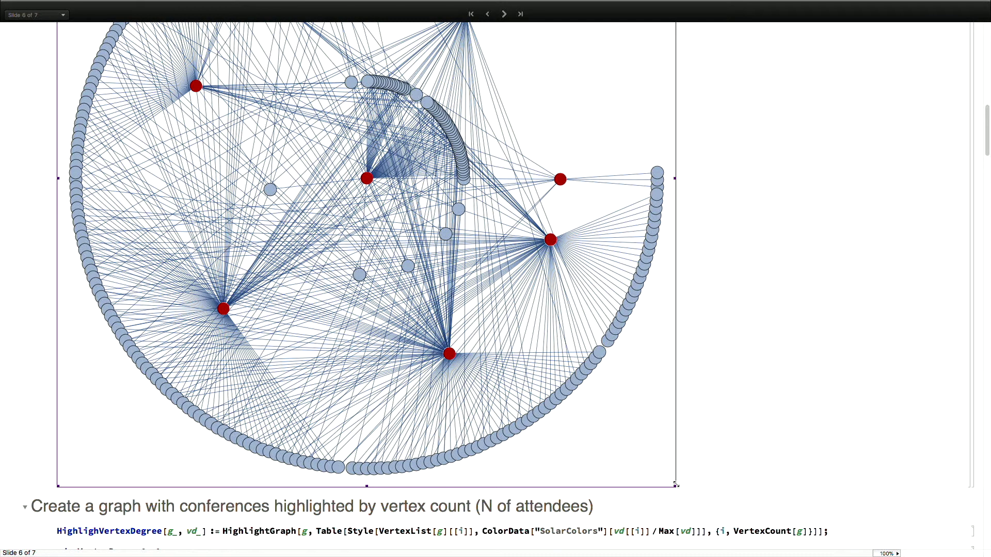
left_click_drag(676, 486, 546, 356)
scroll(620, 300, "up", 8)
scroll(619, 297, "down", 1)
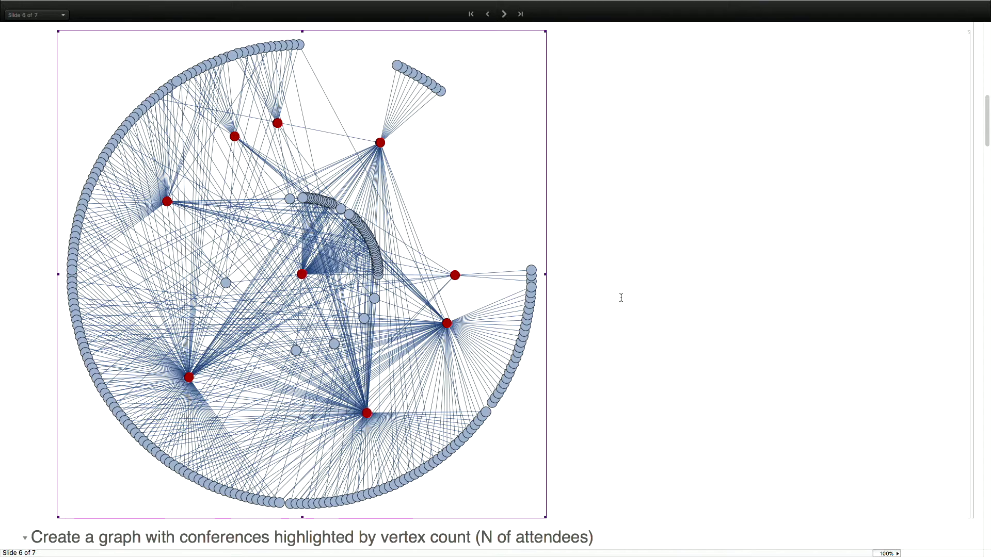
left_click(622, 253)
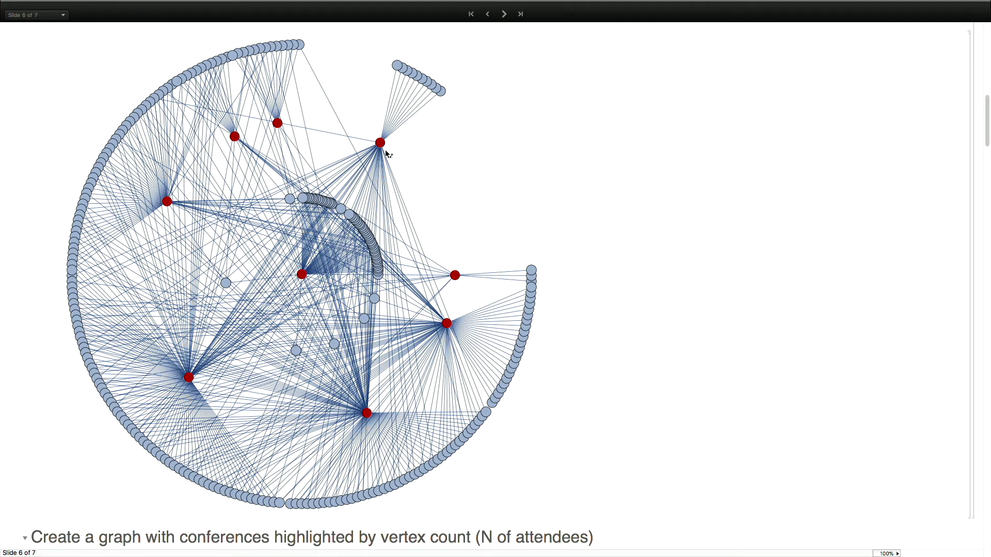
mouse_move(383, 149)
mouse_move(448, 326)
mouse_move(368, 414)
mouse_move(279, 123)
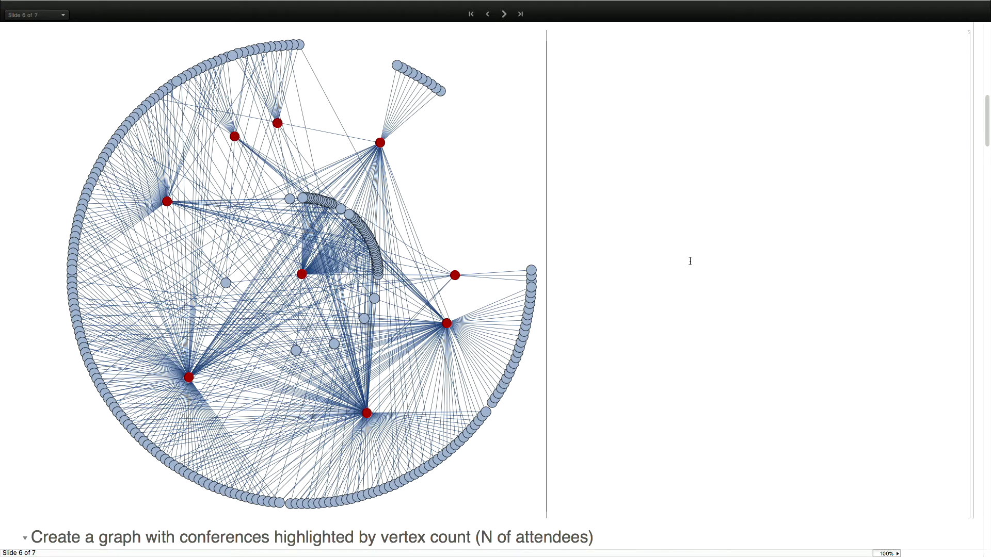
scroll(690, 262, "down", 4)
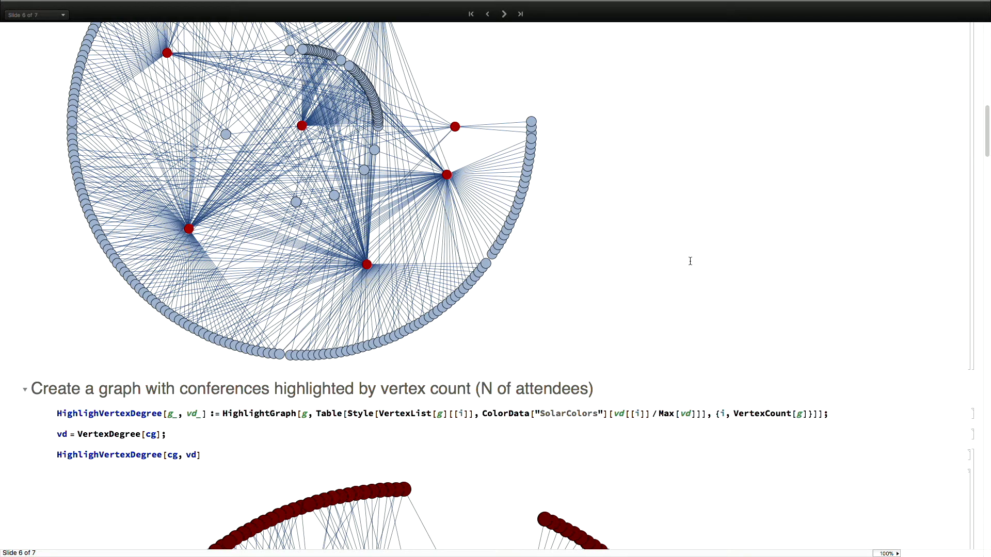
Step: Shrink the SolarColors degree-coloured conference graph in three resizes, then deselect it
scroll(690, 261, "down", 5)
scroll(690, 261, "down", 6)
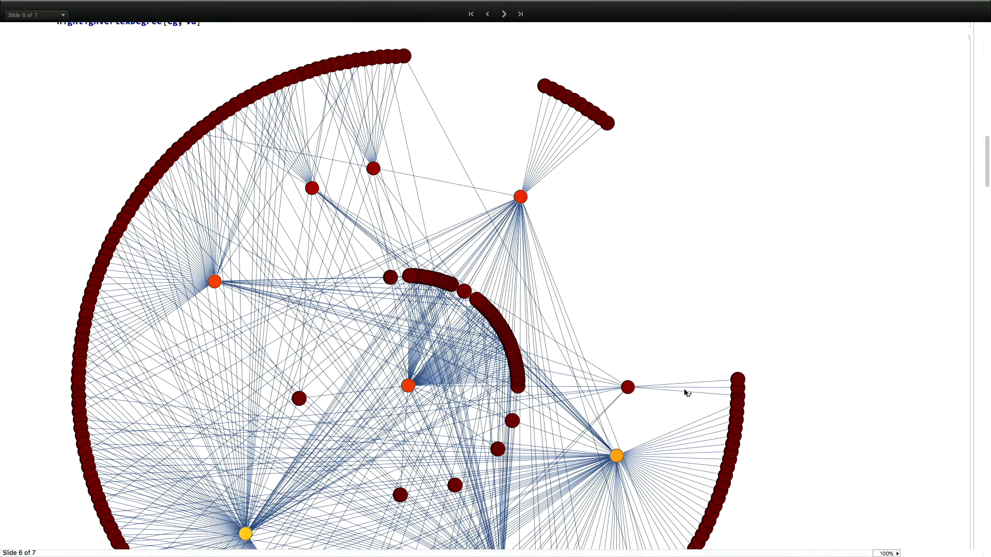
scroll(683, 393, "down", 8)
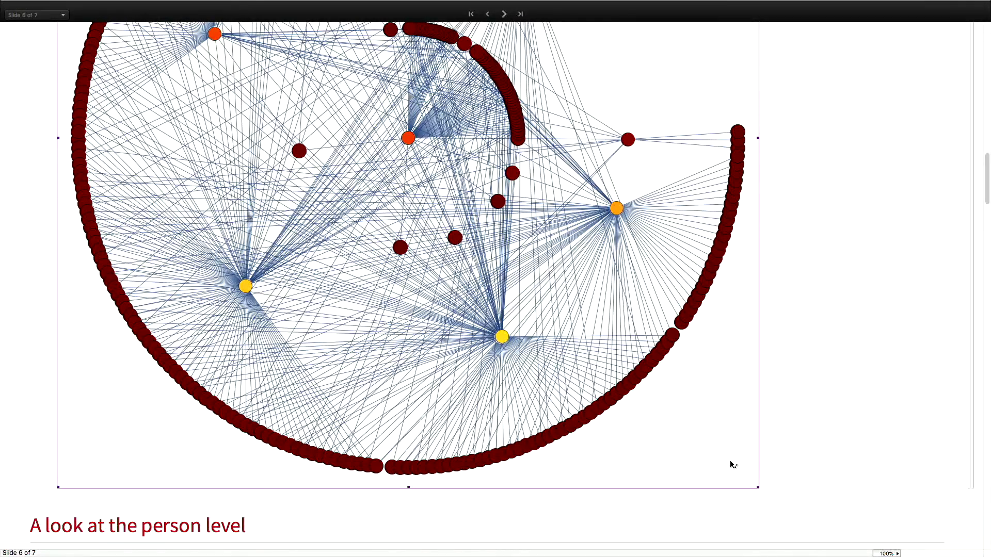
left_click_drag(758, 487, 648, 367)
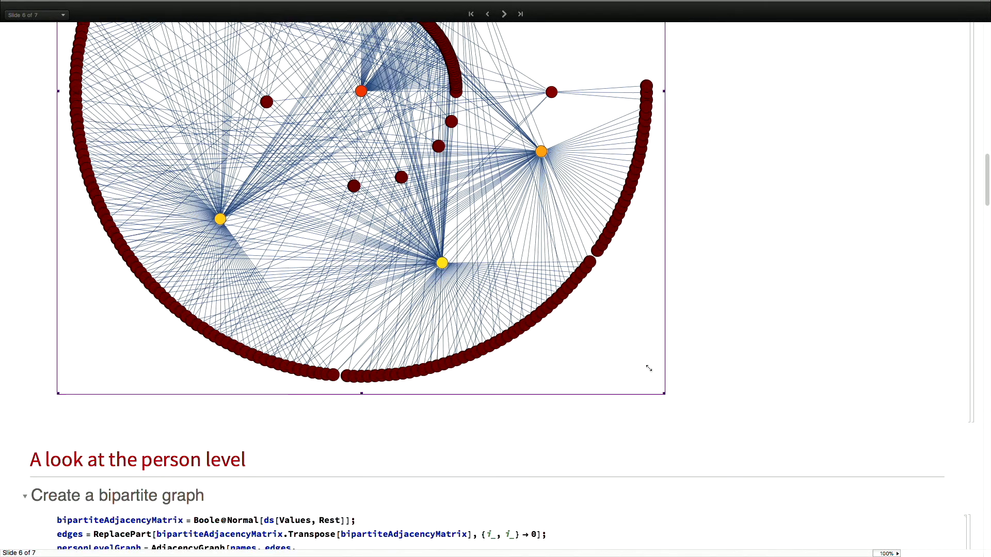
left_click_drag(598, 319, 633, 311)
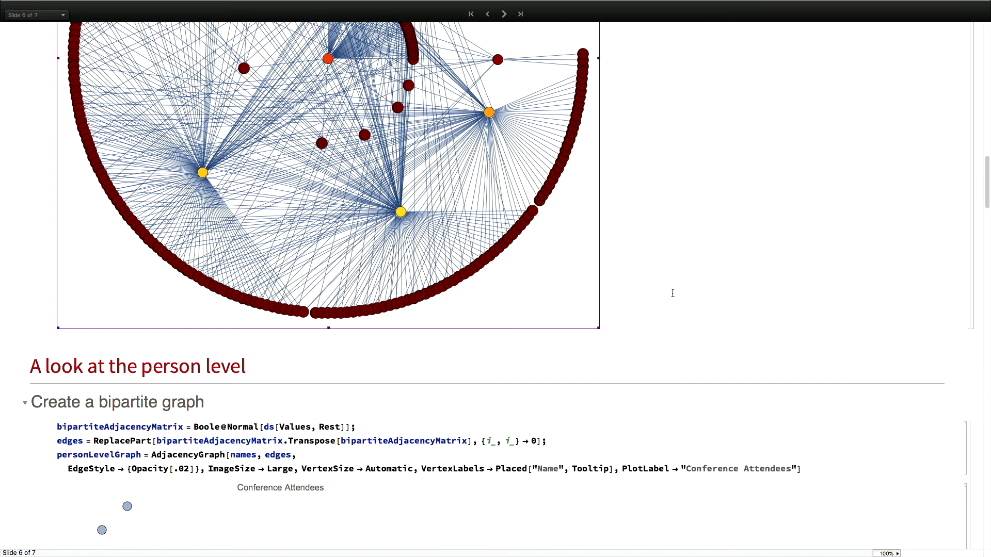
scroll(672, 293, "up", 6)
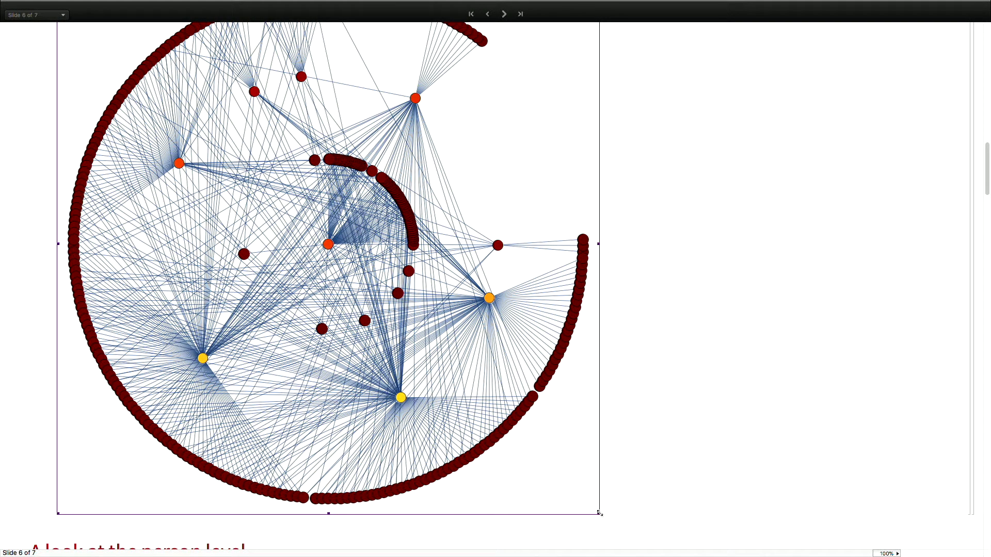
left_click_drag(599, 513, 570, 486)
scroll(652, 400, "up", 3)
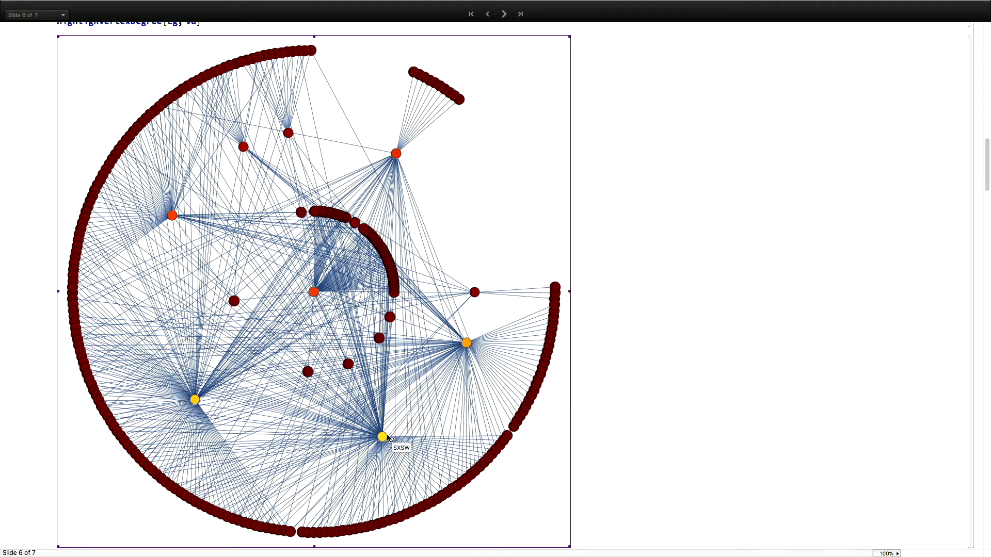
mouse_move(196, 402)
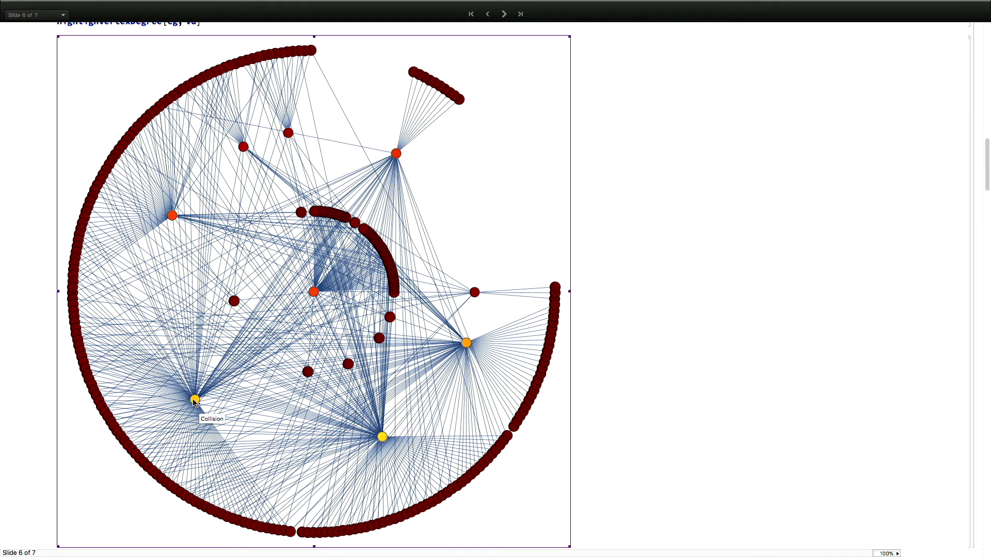
left_click(641, 396)
scroll(641, 397, "down", 3)
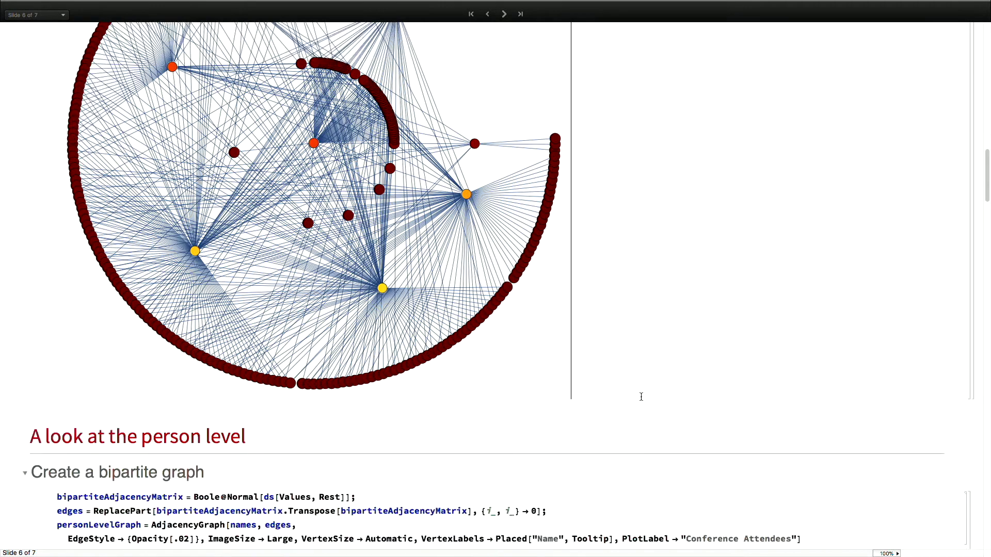
scroll(641, 396, "down", 3)
scroll(641, 397, "down", 1)
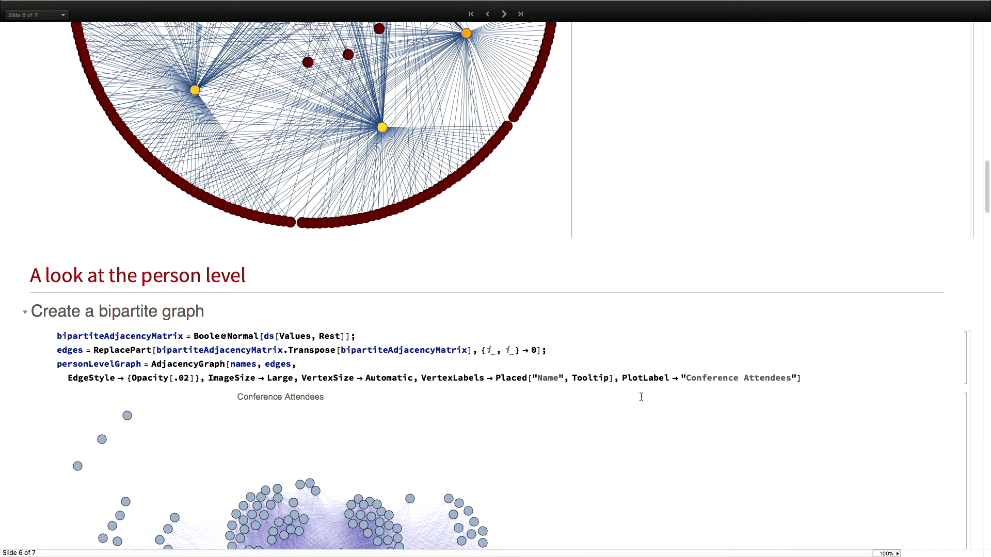
scroll(688, 411, "down", 5)
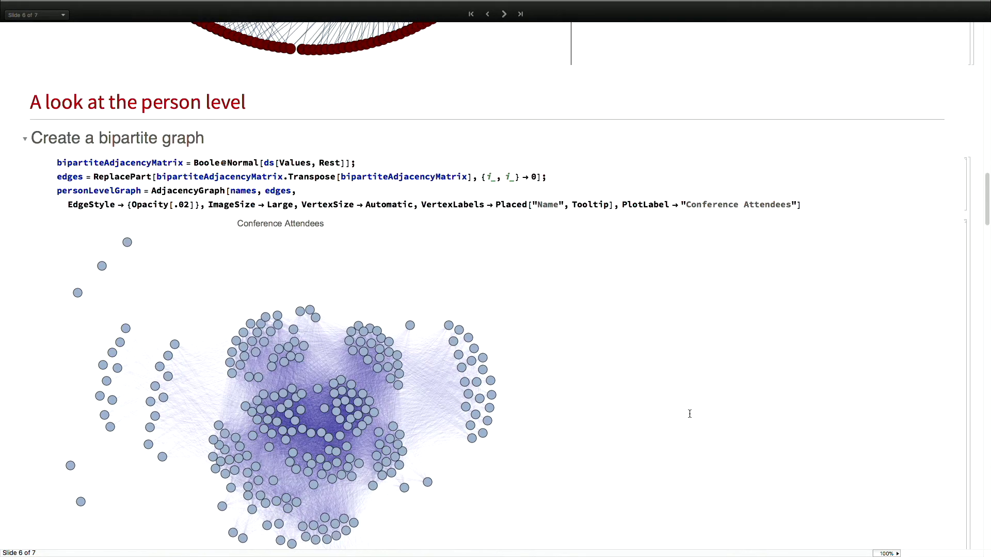
scroll(690, 414, "down", 4)
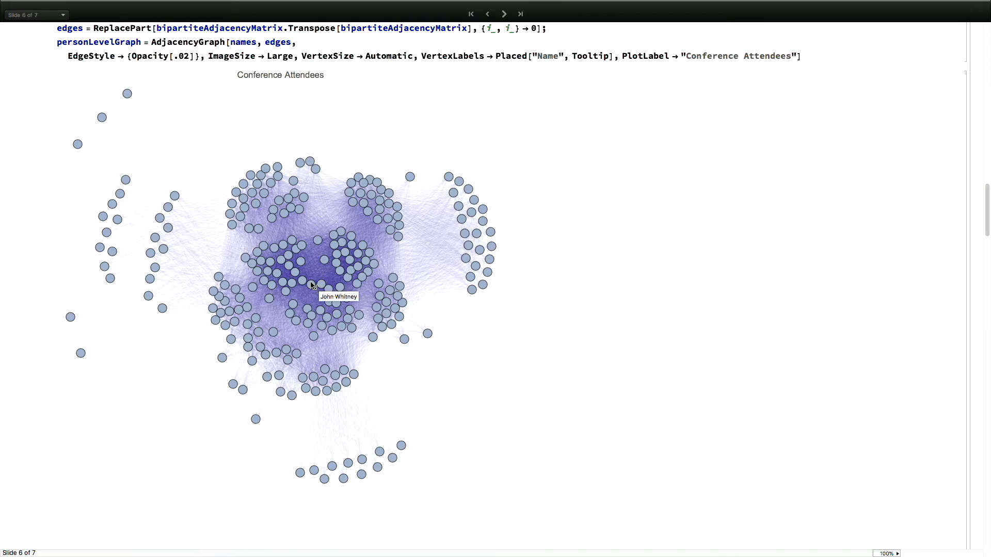
mouse_move(330, 264)
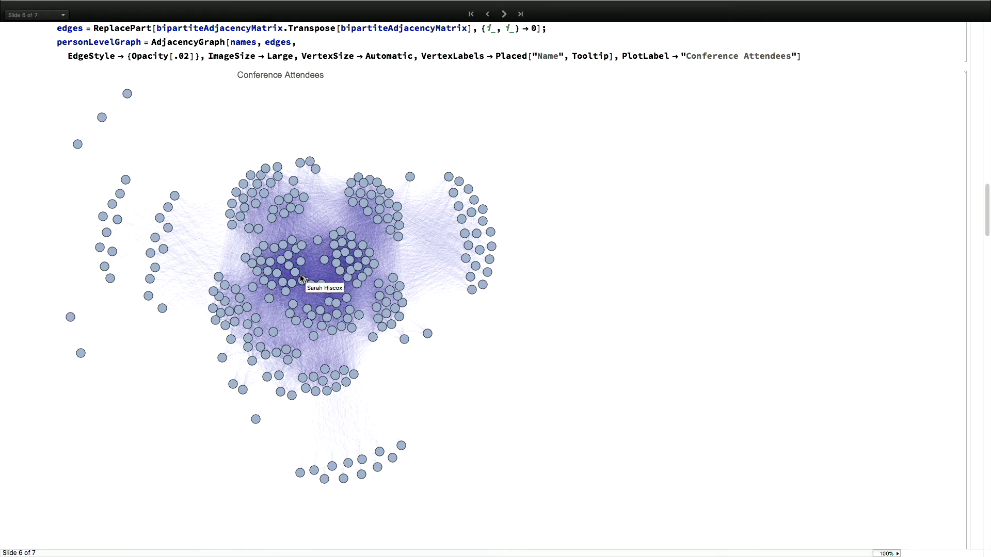
mouse_move(322, 283)
mouse_move(72, 322)
scroll(624, 407, "down", 10)
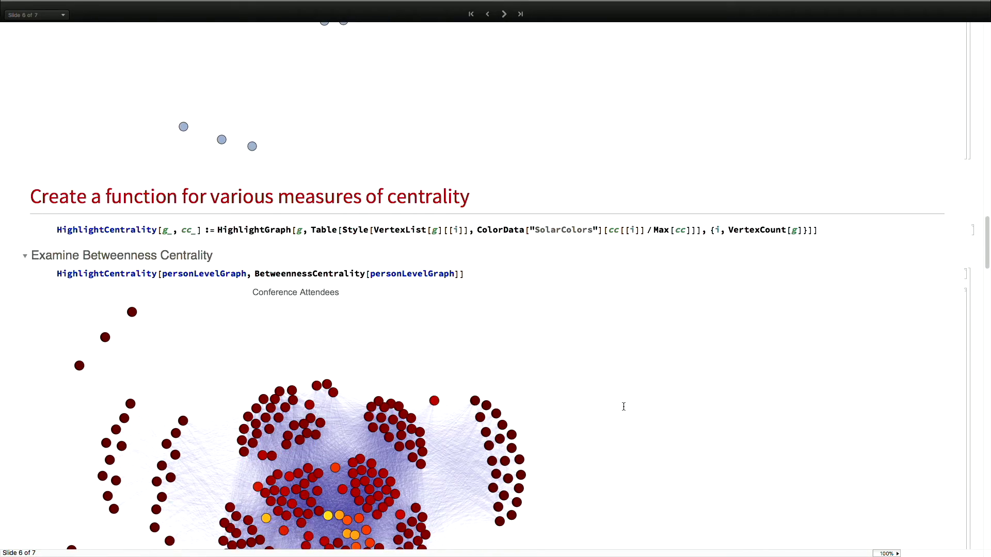
Step: Select and deselect the betweenness graph, reaching the TopFive table topped at 479.701
scroll(697, 401, "down", 3)
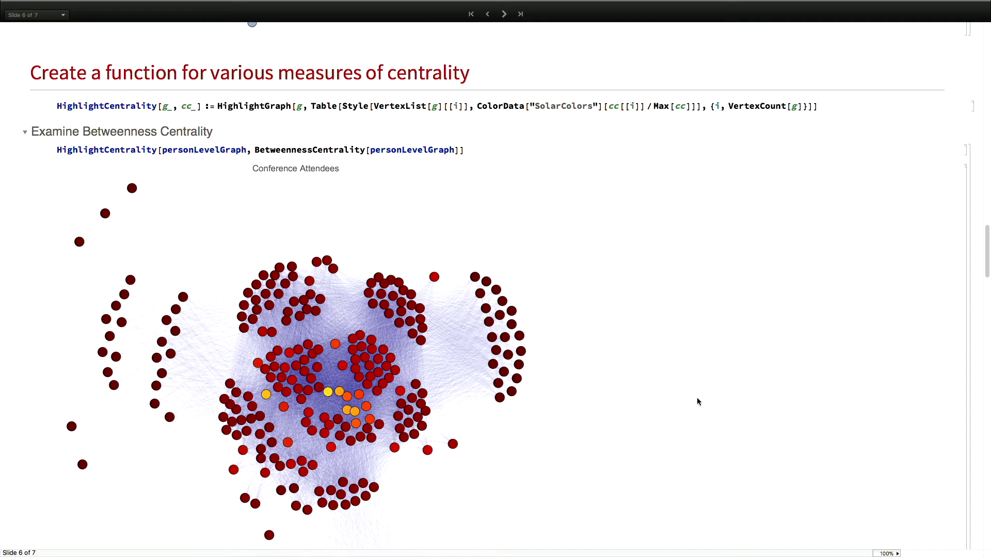
scroll(698, 402, "down", 1)
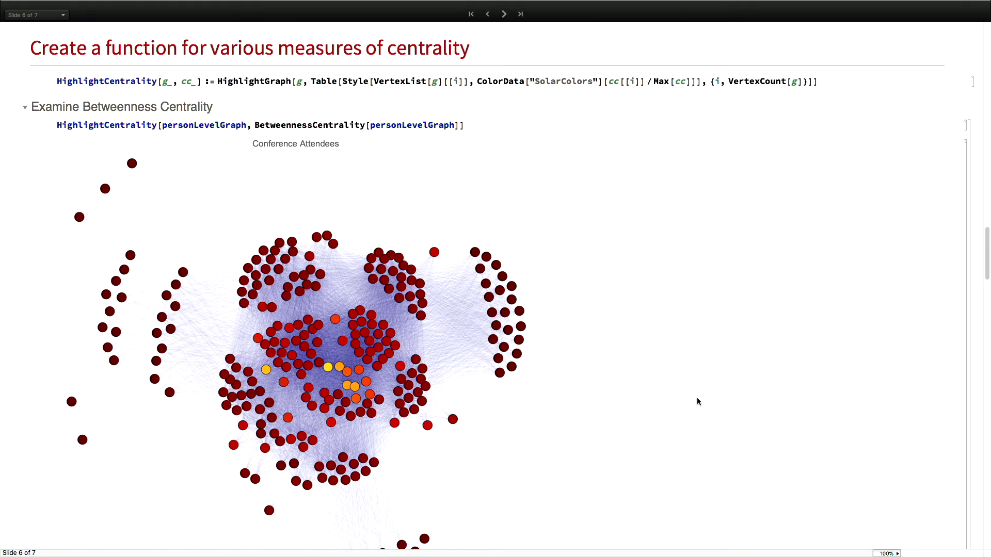
scroll(698, 402, "down", 3)
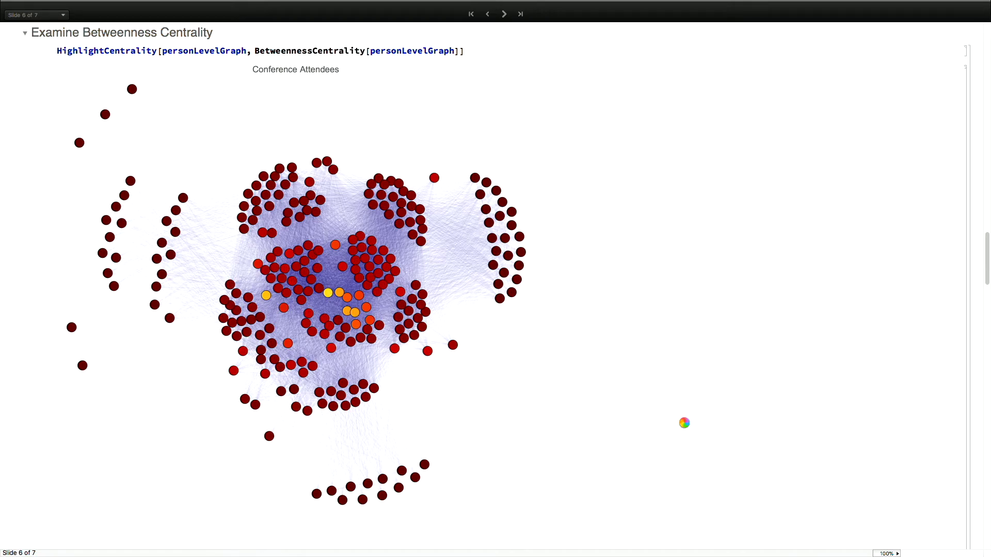
left_click(560, 131)
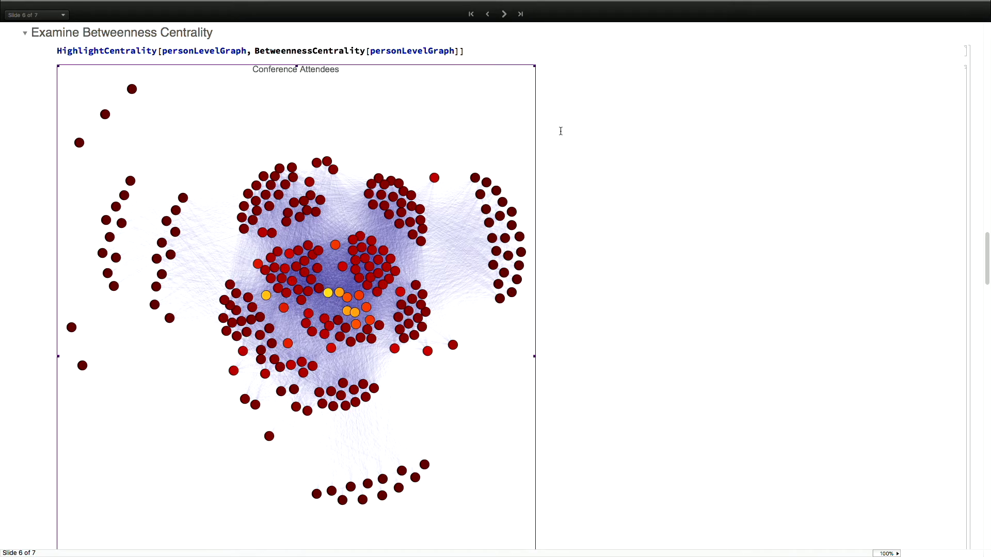
scroll(616, 270, "down", 5)
scroll(615, 269, "down", 6)
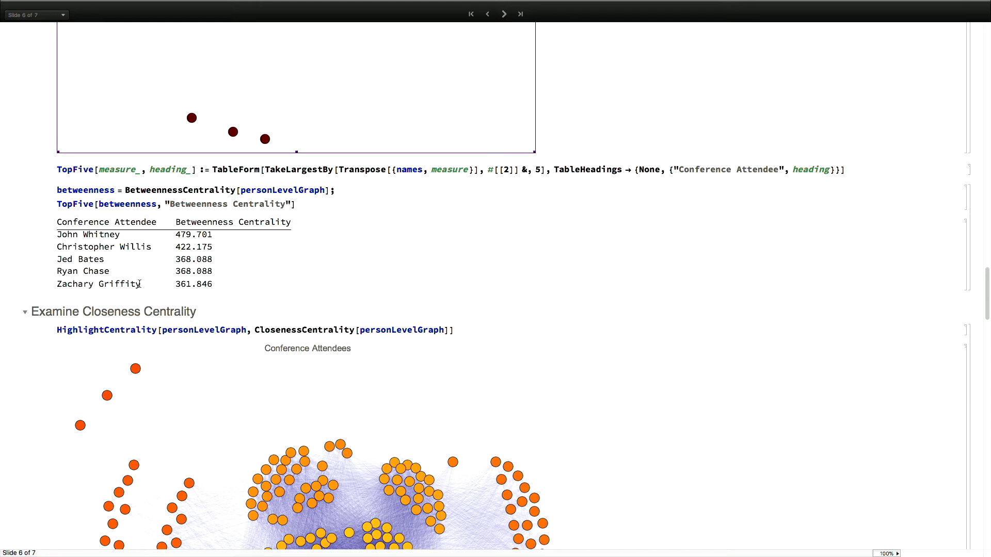
left_click(459, 286)
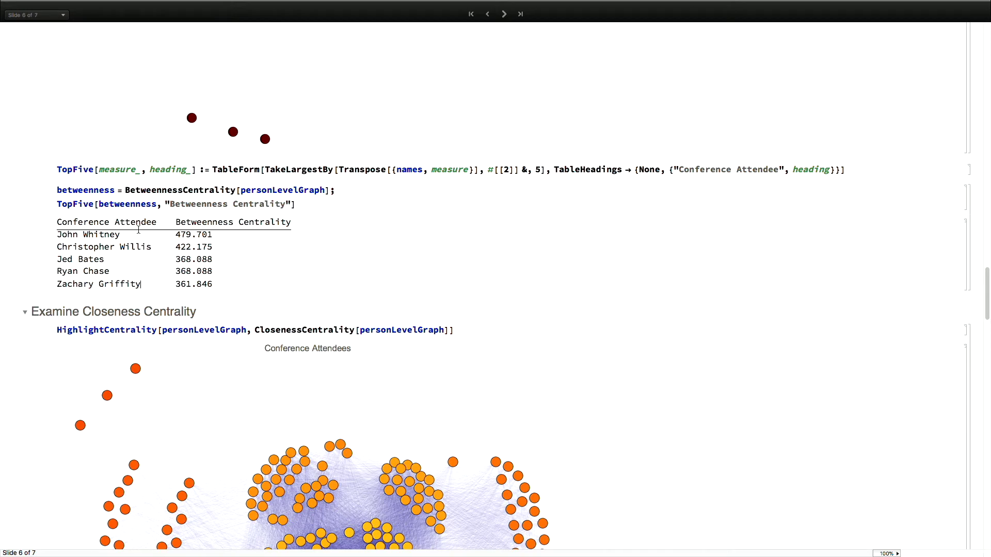
Step: Inspect the eigenvector centrality graph's central nodes, then reach its TopFive table topped at 0.00964548
scroll(734, 317, "down", 5)
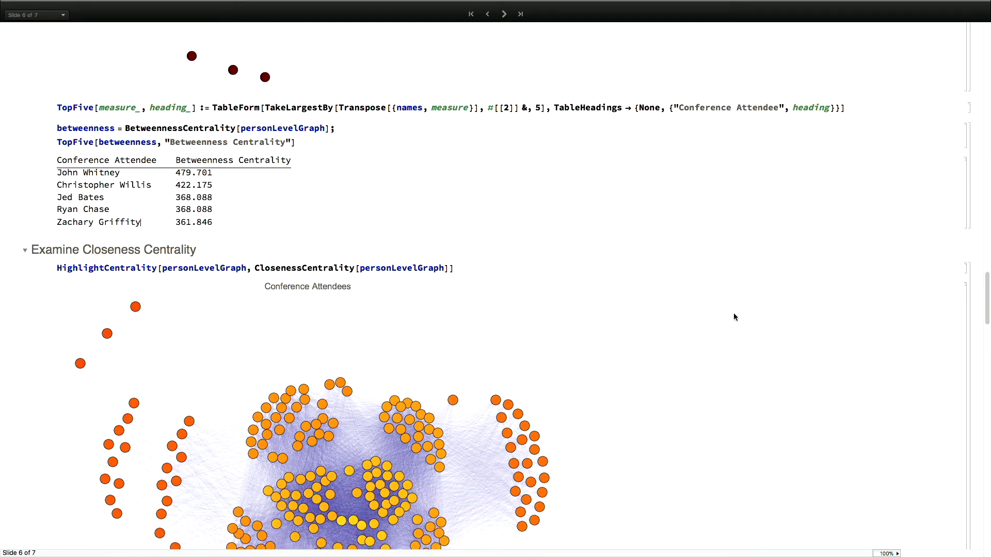
scroll(735, 317, "down", 5)
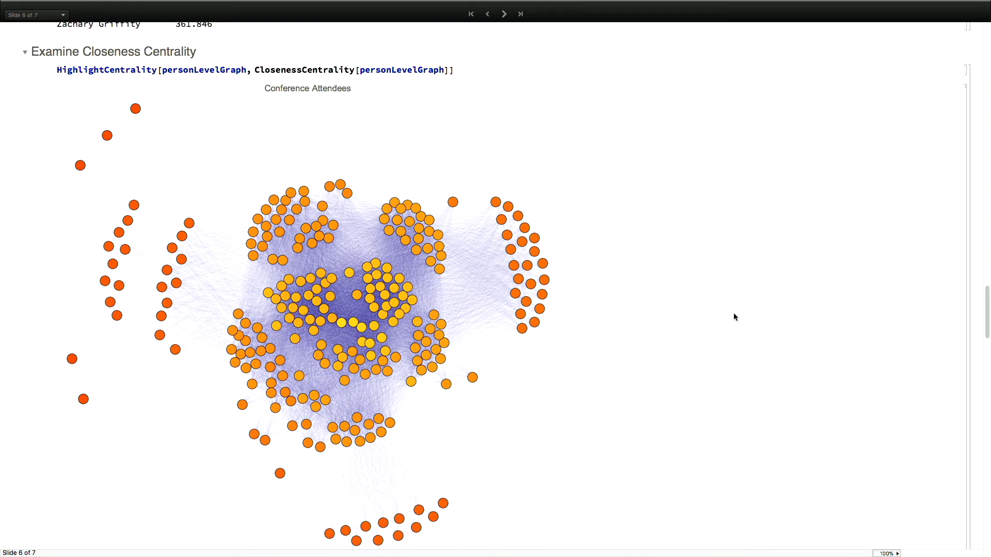
scroll(735, 317, "down", 2)
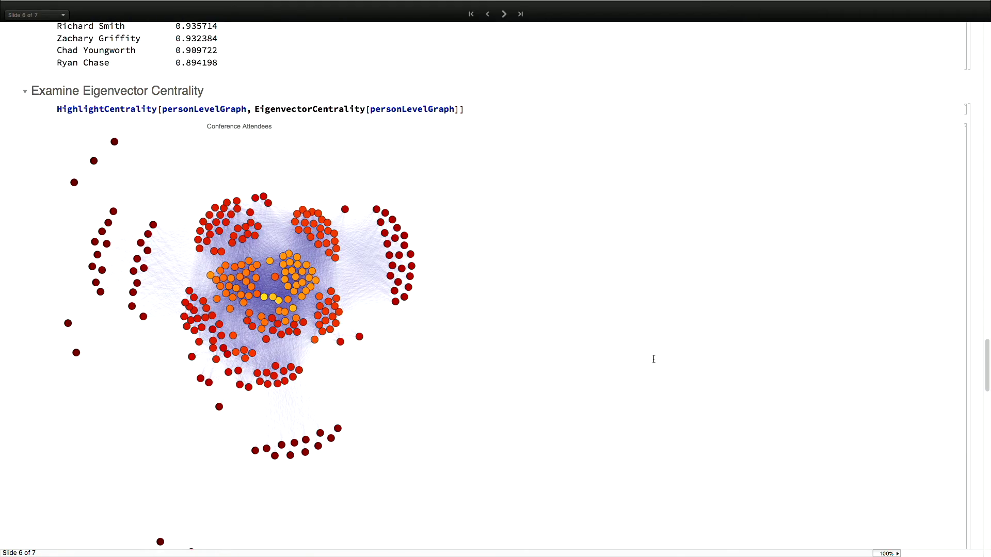
scroll(653, 359, "down", 3)
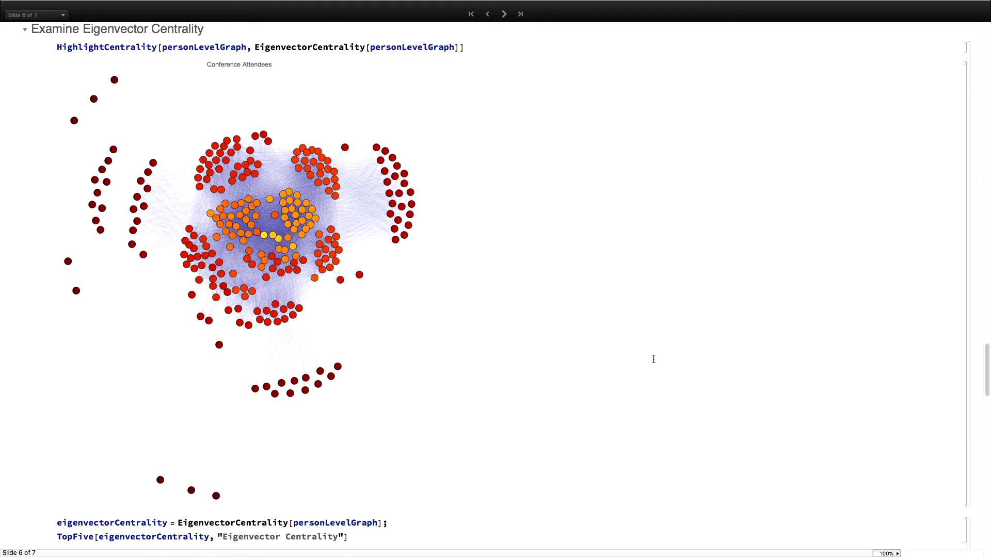
left_click(266, 239)
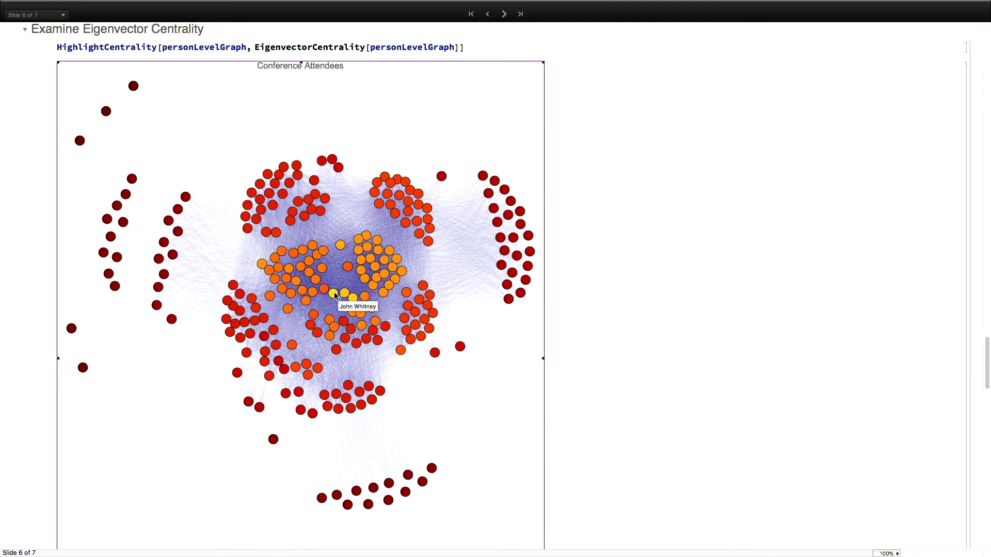
scroll(697, 417, "down", 10)
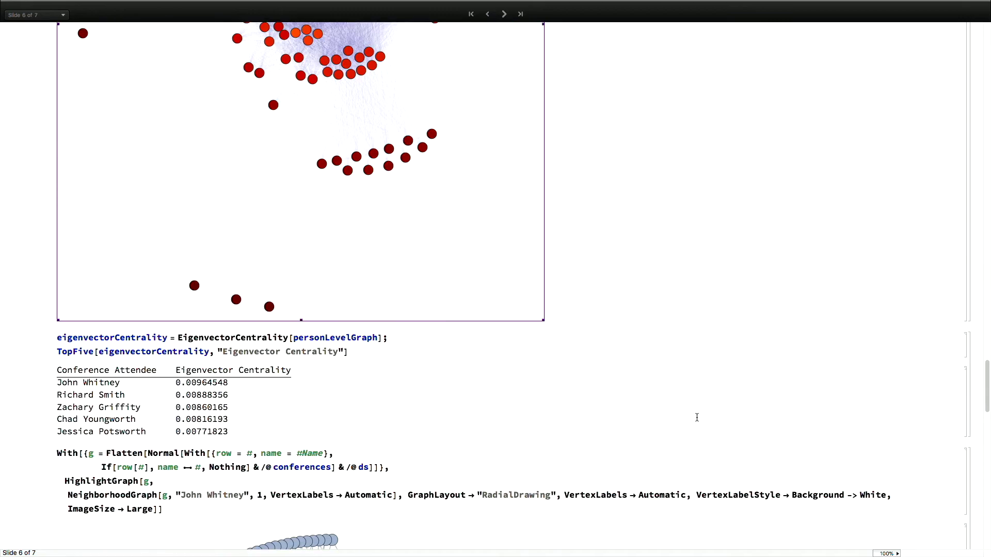
scroll(696, 417, "down", 3)
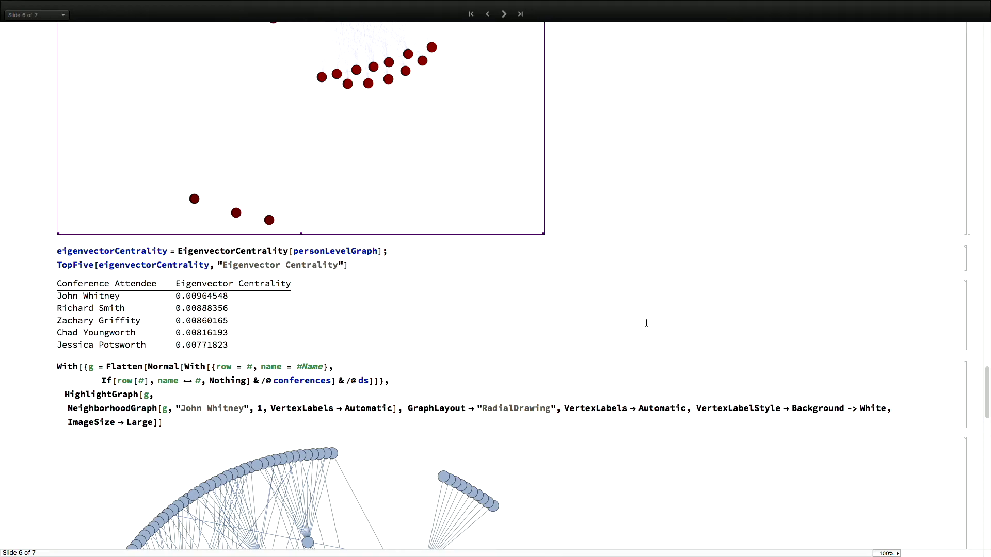
scroll(646, 323, "down", 10)
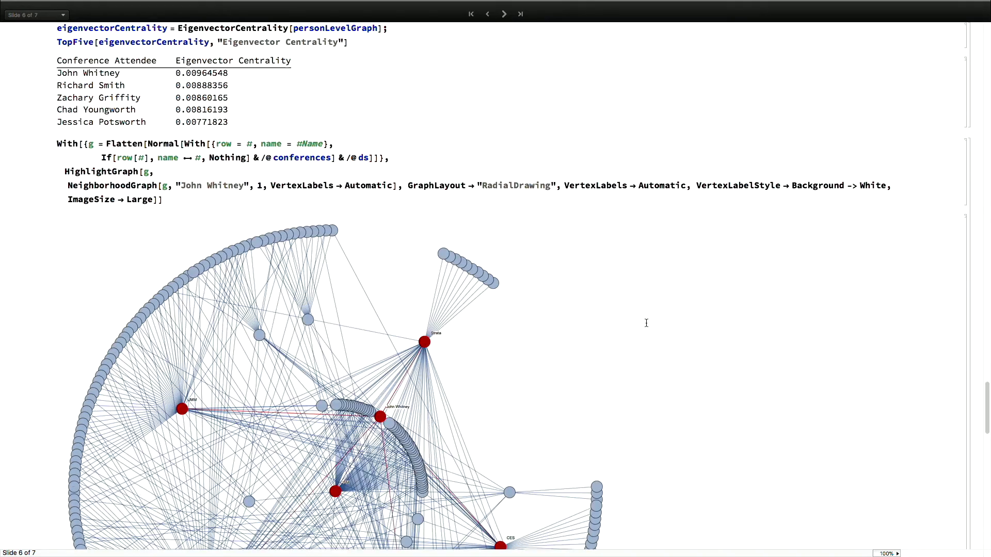
Step: Scroll through the top attendee's radial NeighborhoodGraph, showing conference hubs like Strata, IBM, CES and SXSW
scroll(646, 323, "down", 6)
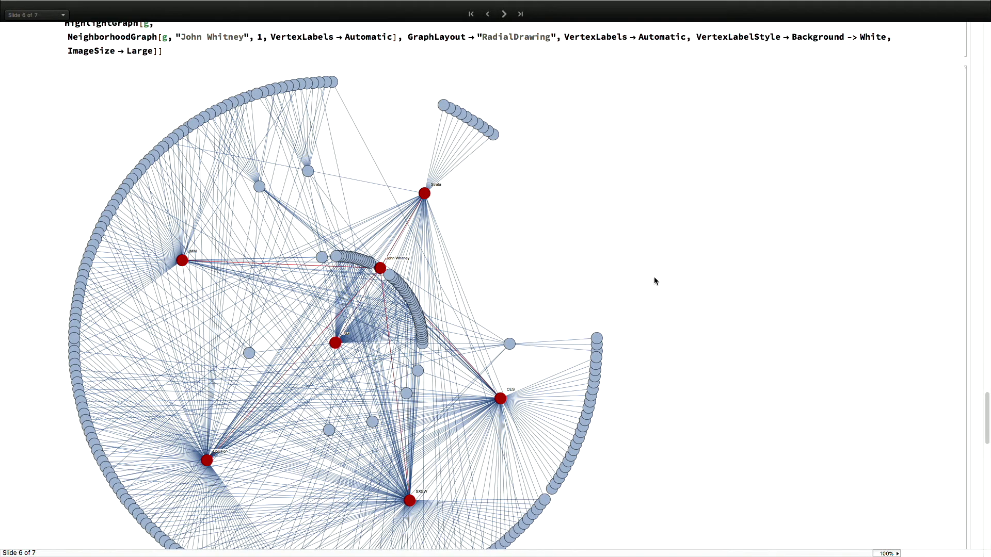
scroll(654, 280, "down", 2)
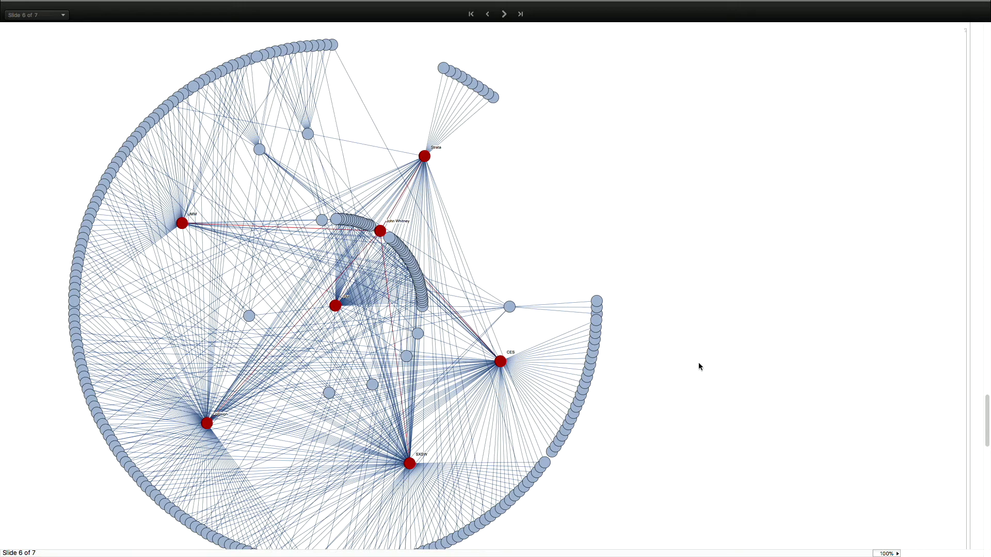
Step: Scroll through the 'A look at information diffusion' code for spreading infection across a random network
scroll(699, 363, "down", 10)
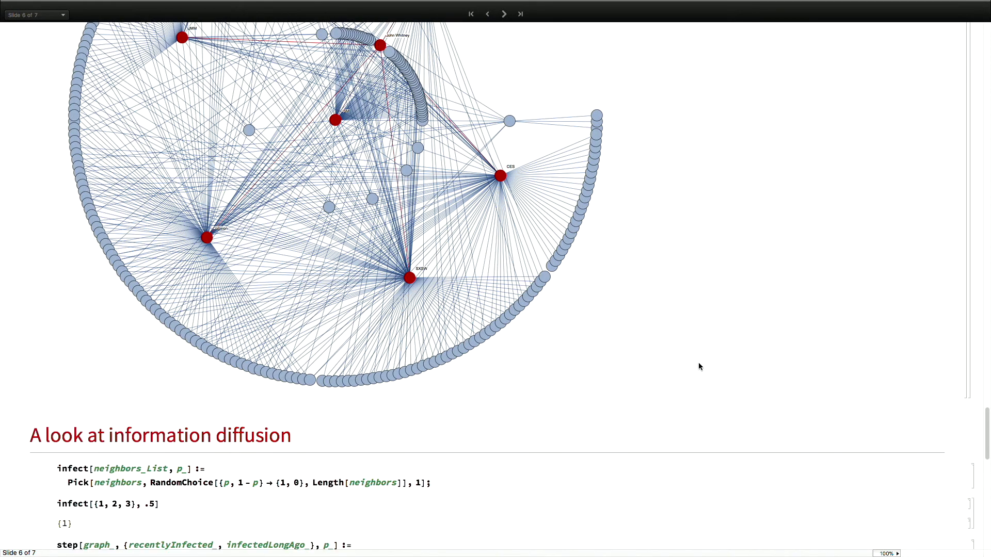
scroll(700, 367, "down", 1)
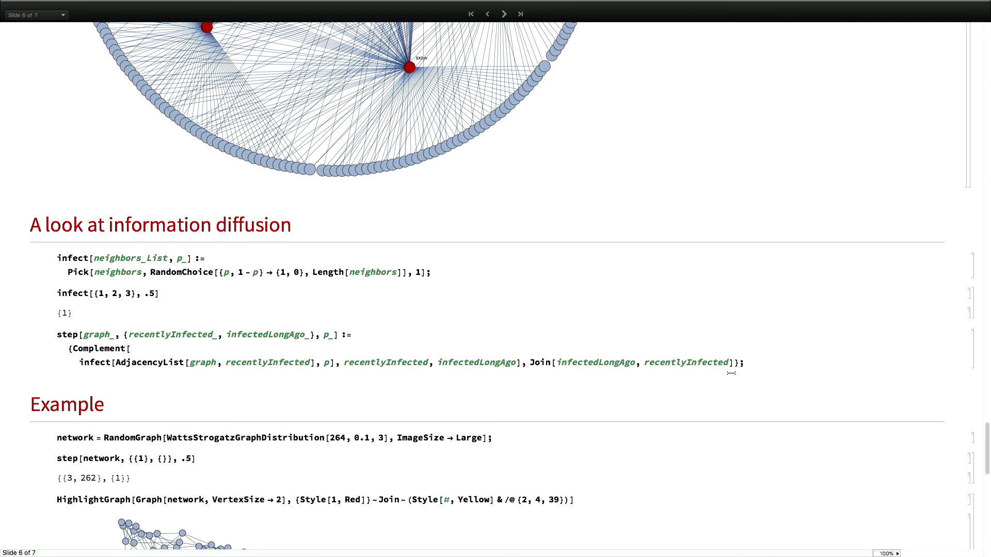
scroll(731, 373, "down", 2)
scroll(732, 373, "down", 1)
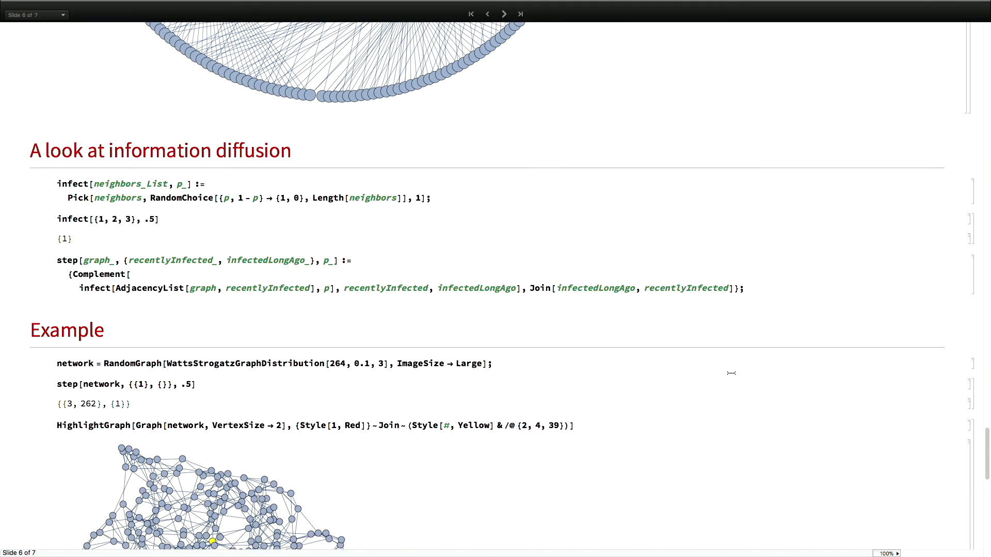
scroll(731, 373, "down", 8)
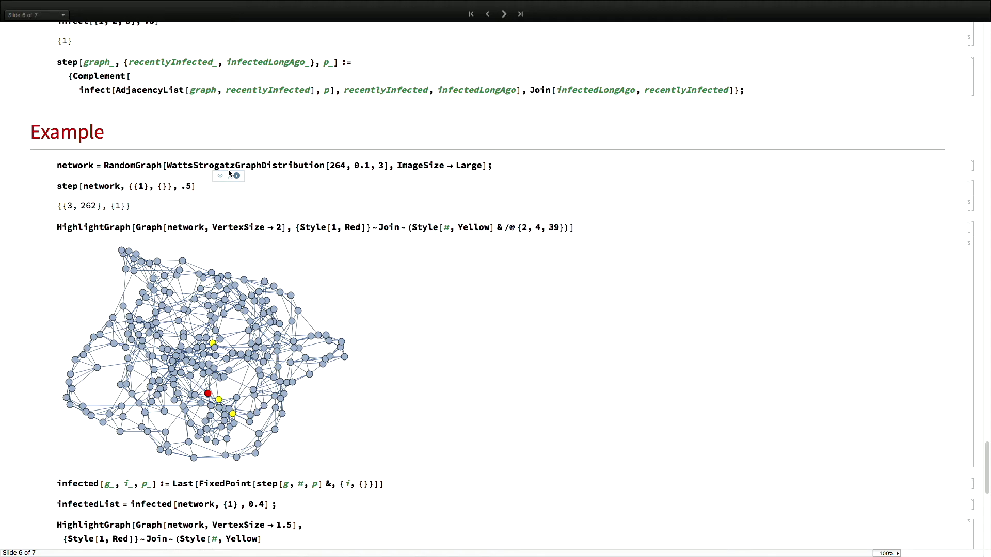
scroll(770, 349, "down", 2)
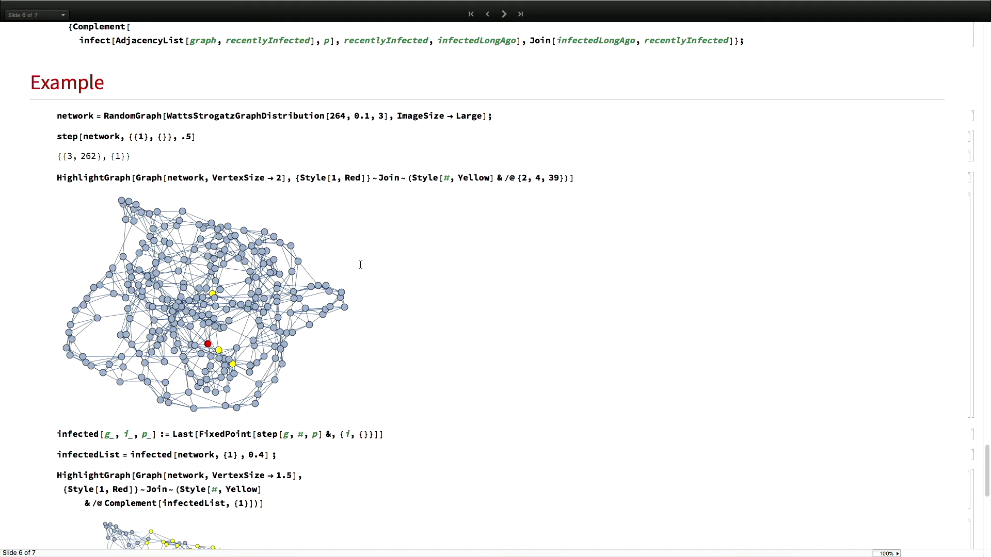
Step: Go past the Example's infected-spread HighlightGraph outputs to the epidemicHistory Manipulate at iteration 1
left_click(394, 283)
scroll(616, 220, "down", 4)
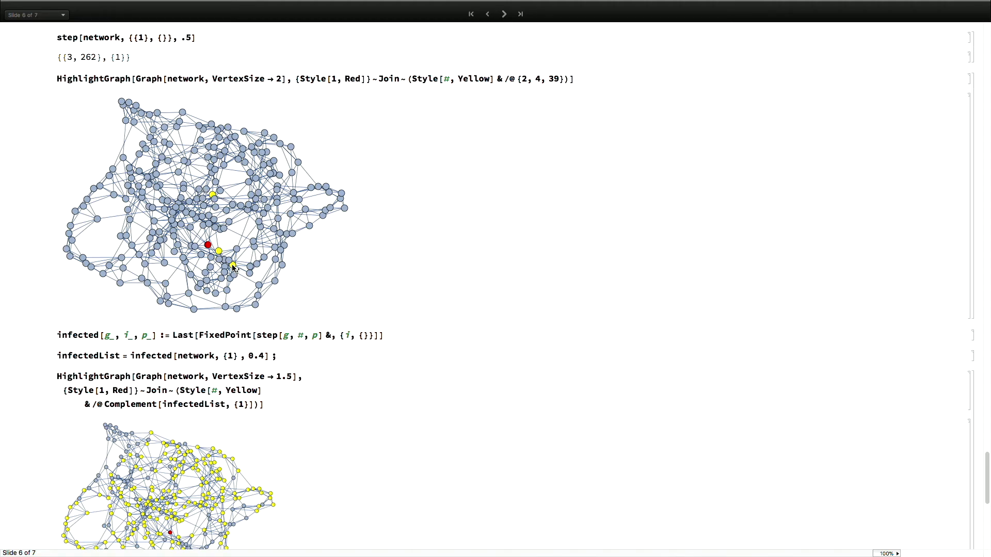
scroll(576, 286, "down", 8)
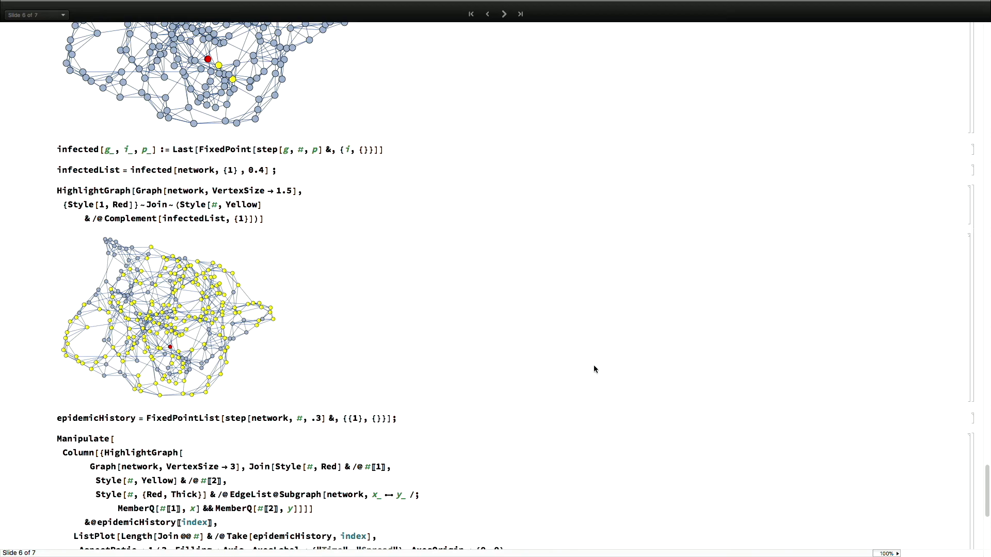
scroll(594, 366, "down", 14)
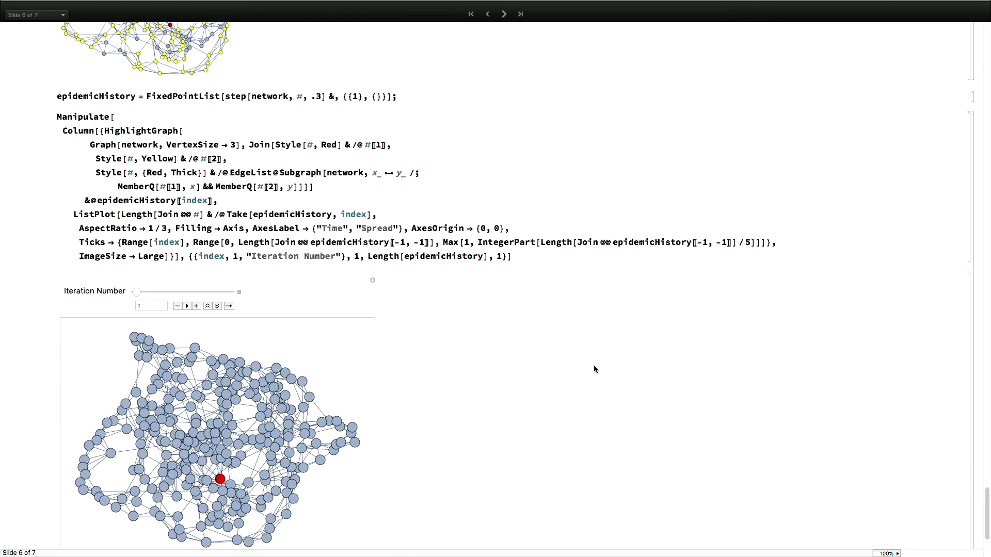
Step: Play the epidemicHistory spread animation across its iterations, then advance to final slide 7
scroll(593, 369, "down", 6)
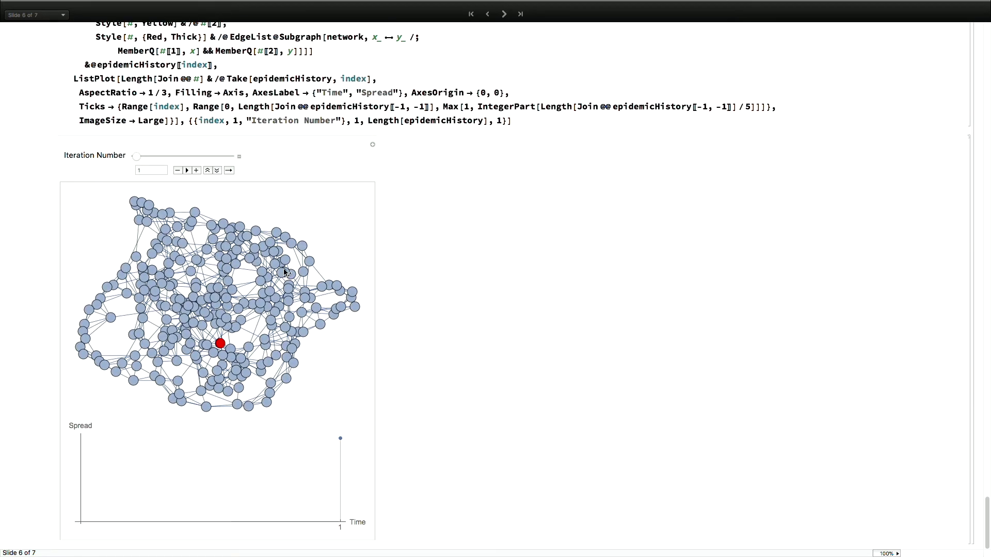
left_click(186, 171)
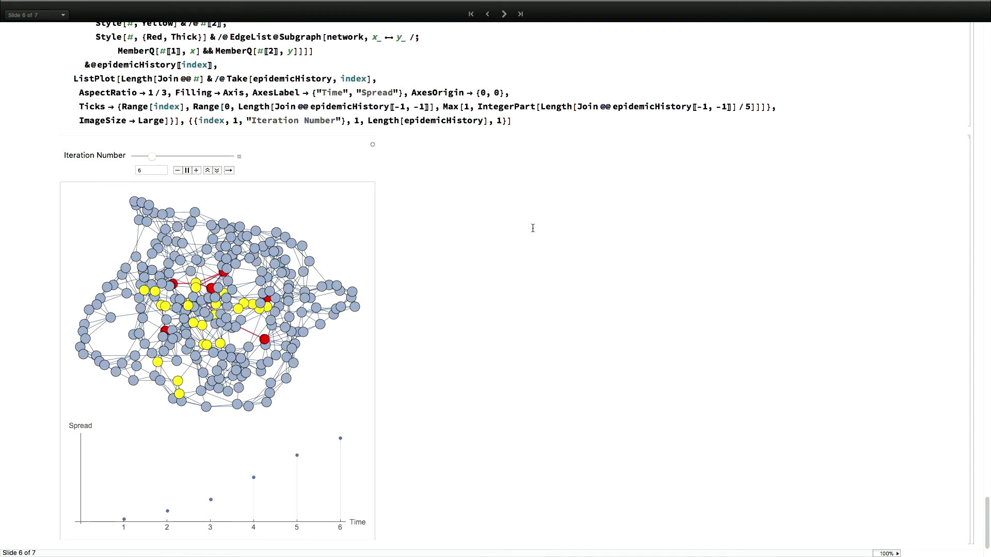
left_click(504, 13)
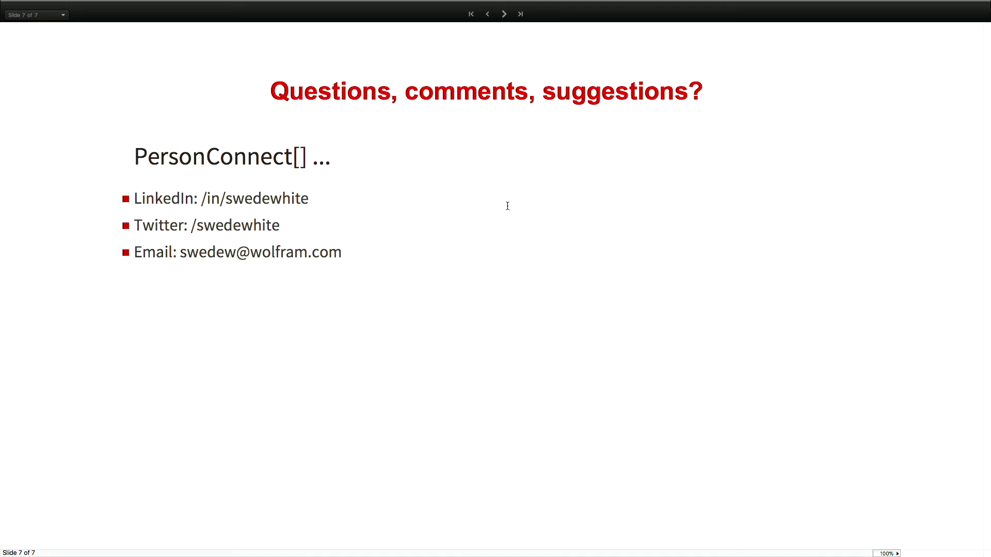
Step: Go back three slides to slide 4, the Reddit example, and exit full-screen mode
left_click(488, 15)
left_click(488, 15)
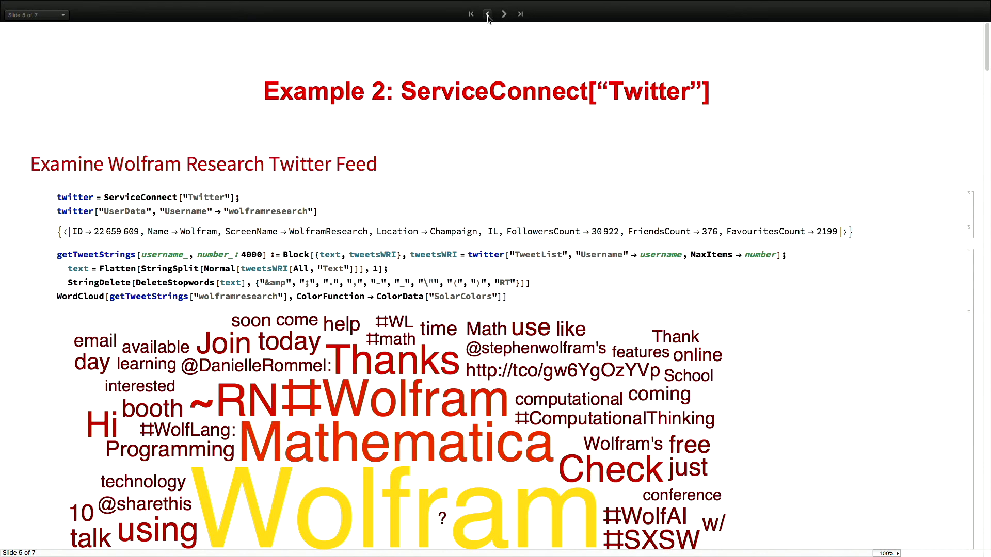
left_click(487, 14)
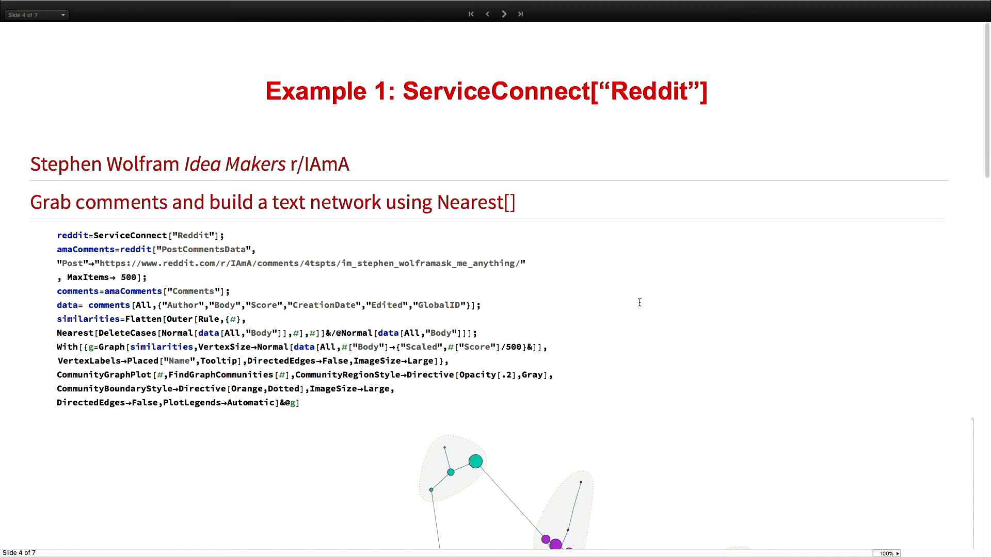
mouse_move(684, 3)
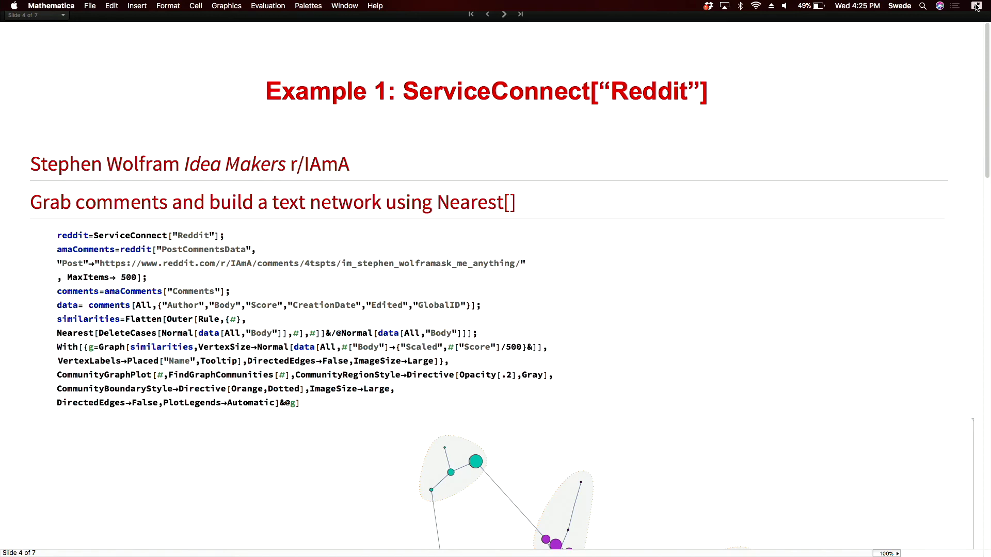
left_click(976, 7)
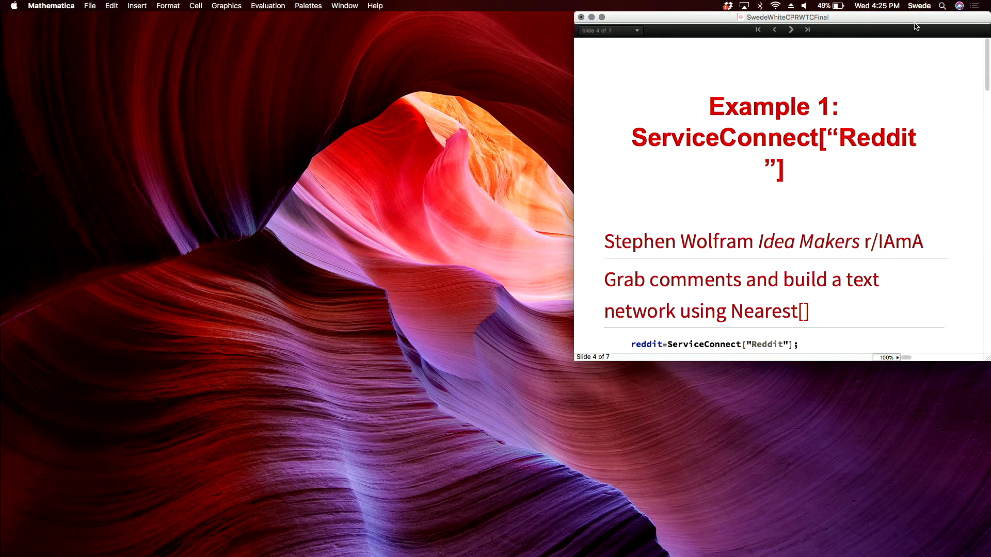